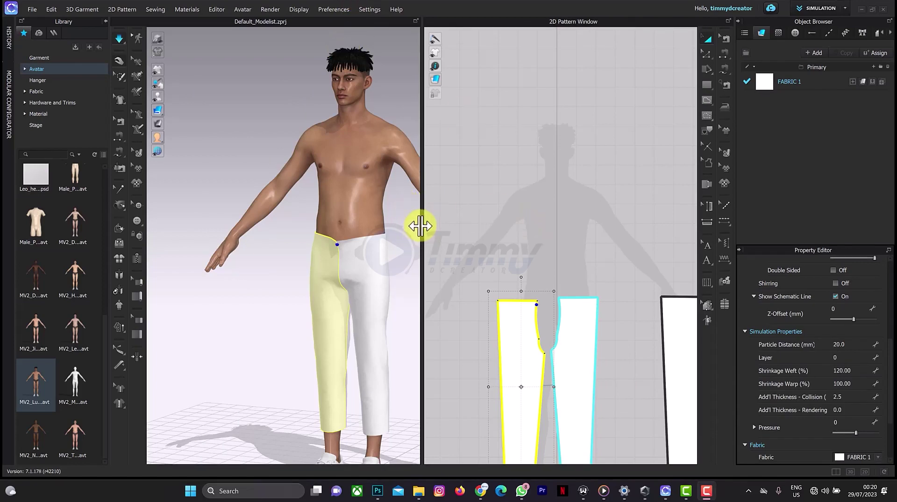
- Check the avatar's waist circumference in the Avatar Editor, then close the editor
{"action": "right_click_drag", "start_coordinate": [406, 224], "coordinate": [367, 208]}
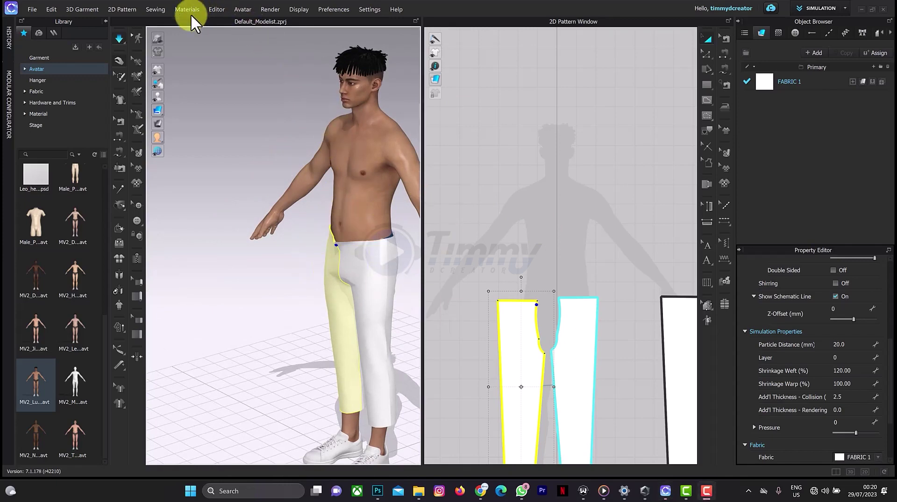
{"action": "left_click", "coordinate": [245, 9]}
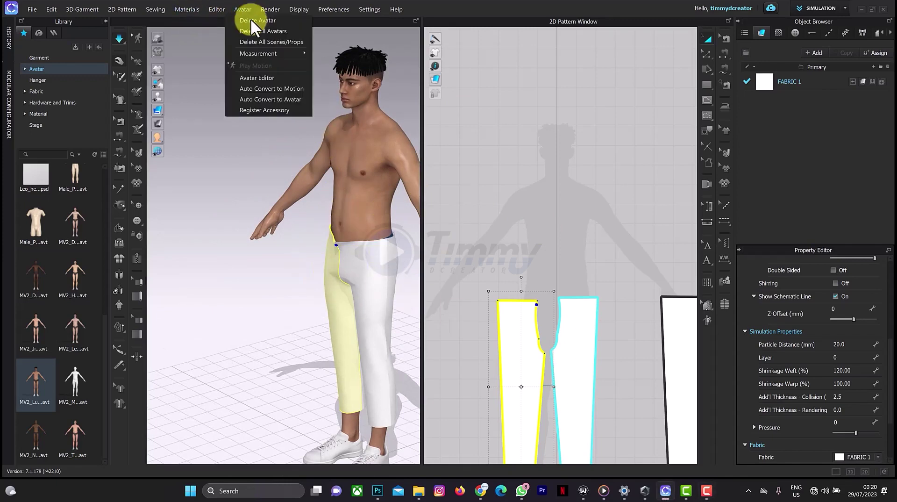
{"action": "left_click", "coordinate": [259, 78]}
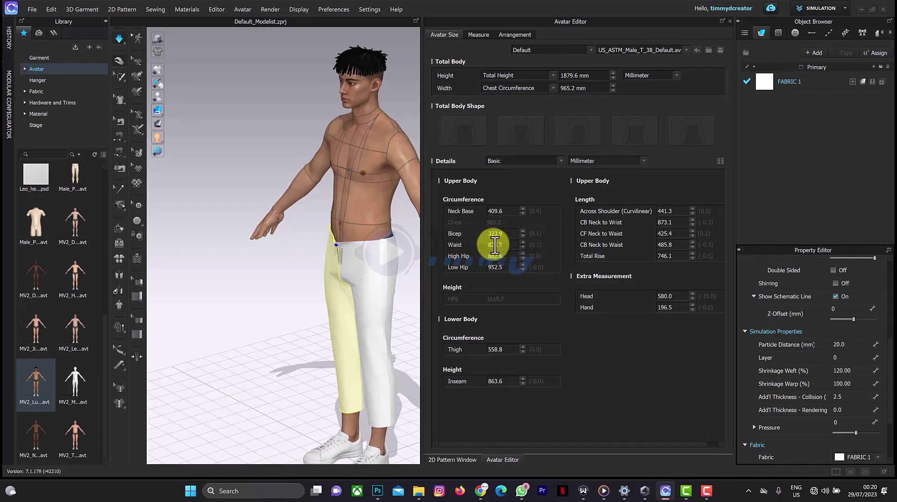
{"action": "left_click", "coordinate": [730, 21]}
- Create a rectangular waistband pattern 825.5 mm wide and 45 mm high above the trouser front pieces
{"action": "left_click_drag", "start_coordinate": [707, 83], "coordinate": [727, 97]}
{"action": "left_click", "coordinate": [526, 272]}
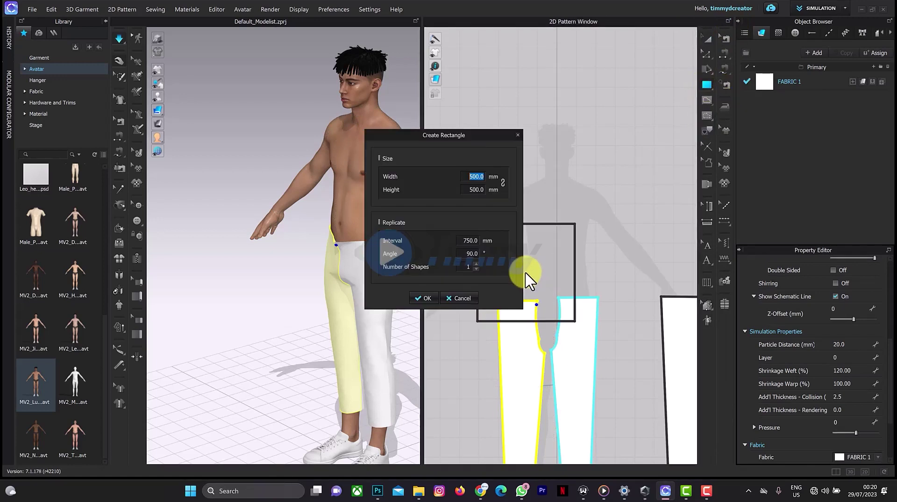
{"action": "type", "text": "82"}
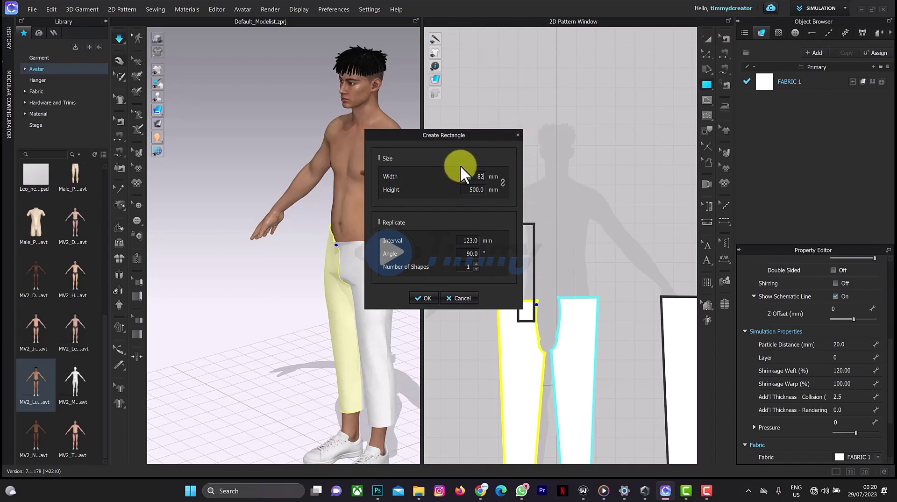
{"action": "type", "text": "5.5"}
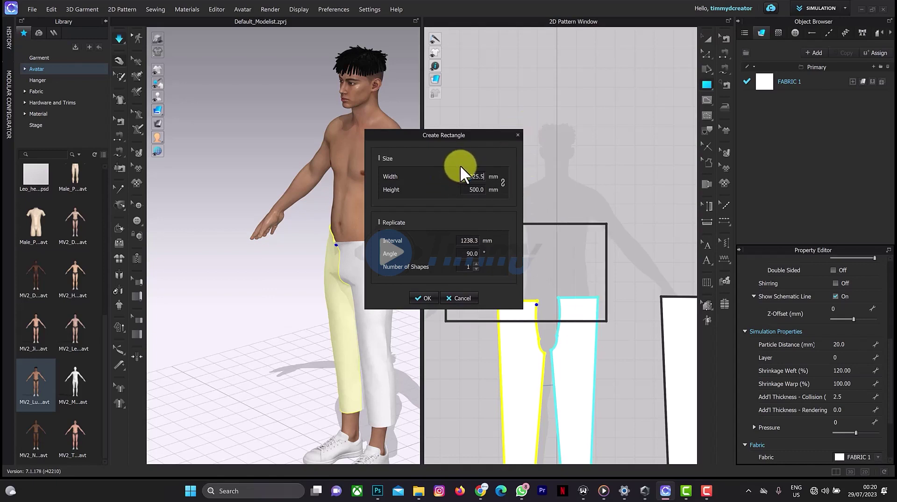
{"action": "left_click", "coordinate": [484, 189]}
{"action": "type", "text": "40"}
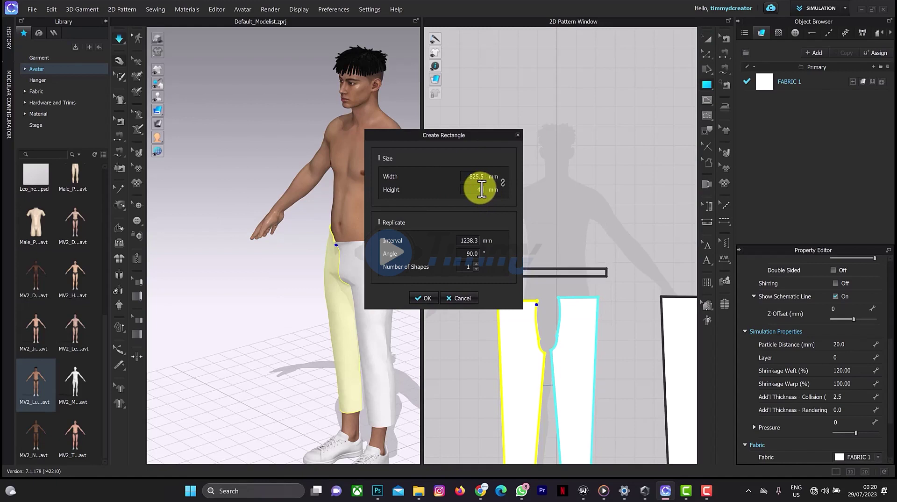
{"action": "key", "text": "BackSpace"}
{"action": "type", "text": "5"}
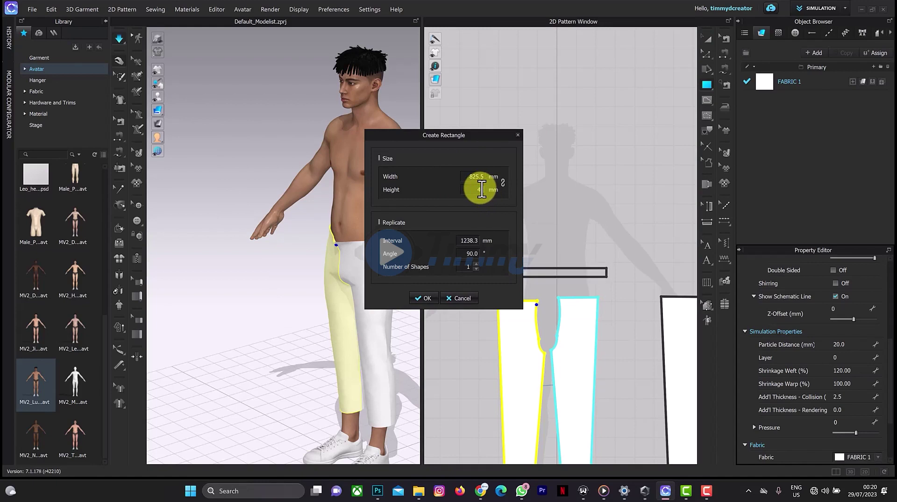
{"action": "left_click", "coordinate": [422, 297]}
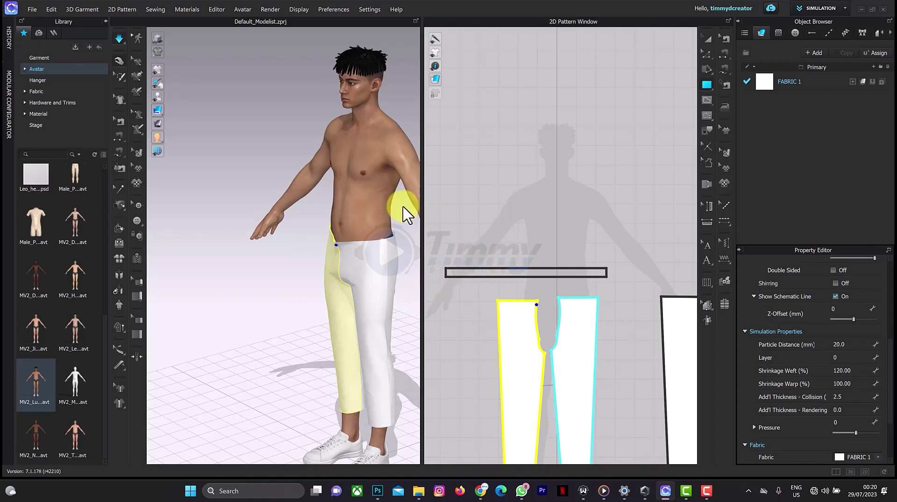
- Show the avatar's arrangement points and wrap the waistband around the waist from the back waist point
{"action": "key", "text": "ctrl+z"}
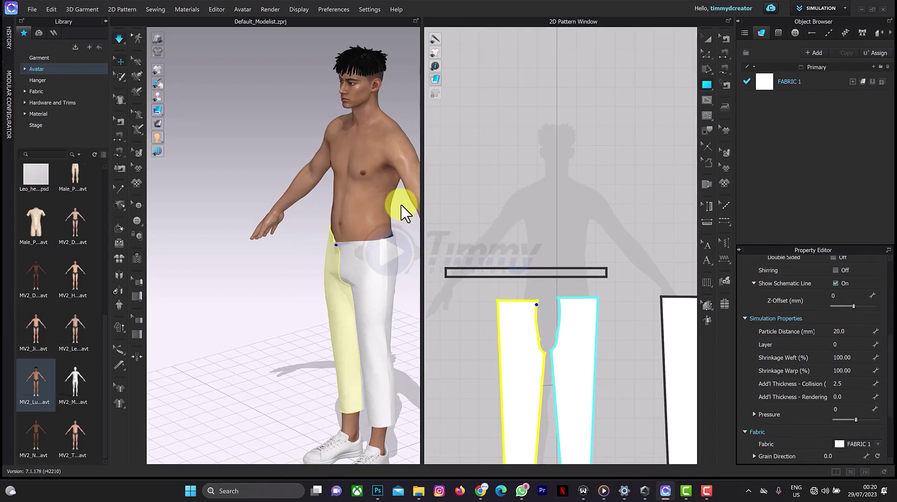
{"action": "left_click", "coordinate": [361, 222]}
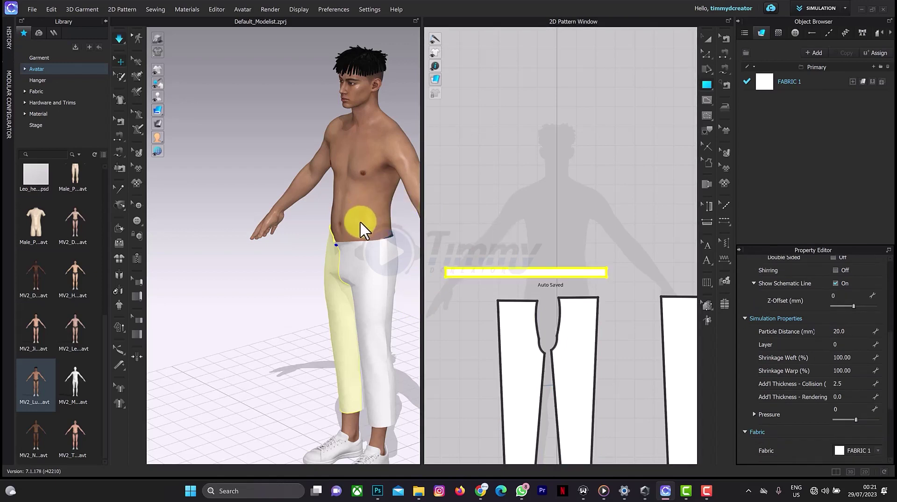
{"action": "left_click", "coordinate": [374, 188]}
{"action": "mouse_move", "coordinate": [157, 88]}
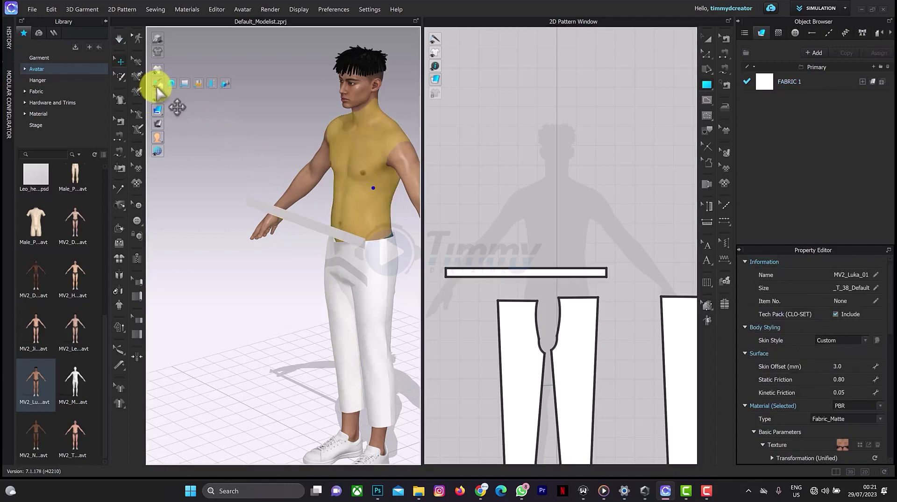
{"action": "left_click", "coordinate": [180, 98]}
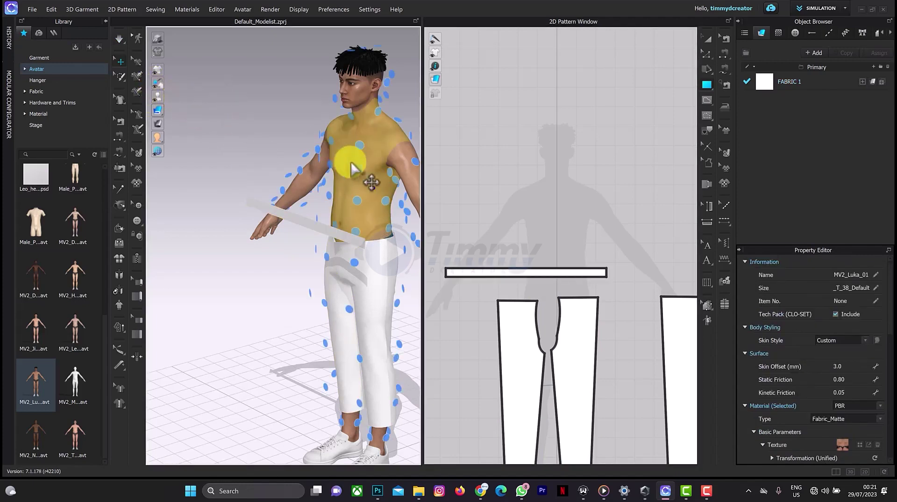
{"action": "left_click", "coordinate": [354, 241]}
{"action": "mouse_move", "coordinate": [355, 213]}
{"action": "right_mouse_down"}
{"action": "mouse_move", "coordinate": [336, 212]}
{"action": "mouse_move", "coordinate": [353, 212]}
{"action": "right_mouse_up"}
{"action": "left_click", "coordinate": [382, 236]}
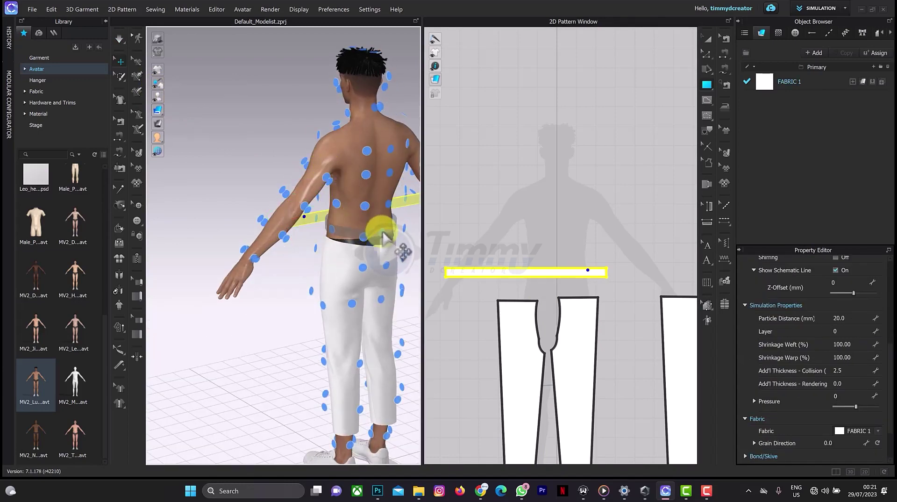
{"action": "right_click_drag", "start_coordinate": [400, 250], "coordinate": [440, 192]}
{"action": "left_click", "coordinate": [582, 277]}
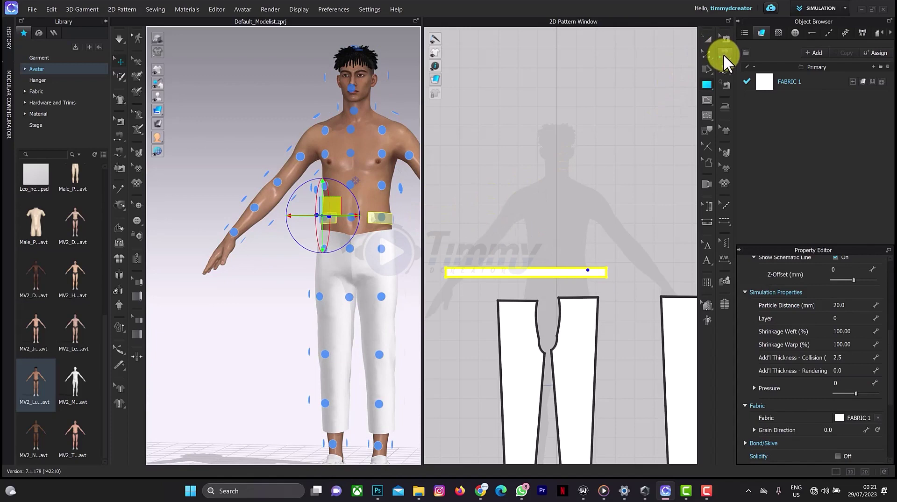
- Join the waistband's two short ends with Segment Sewing, hide the arrangement points and simulate the closed band
{"action": "left_click", "coordinate": [725, 52]}
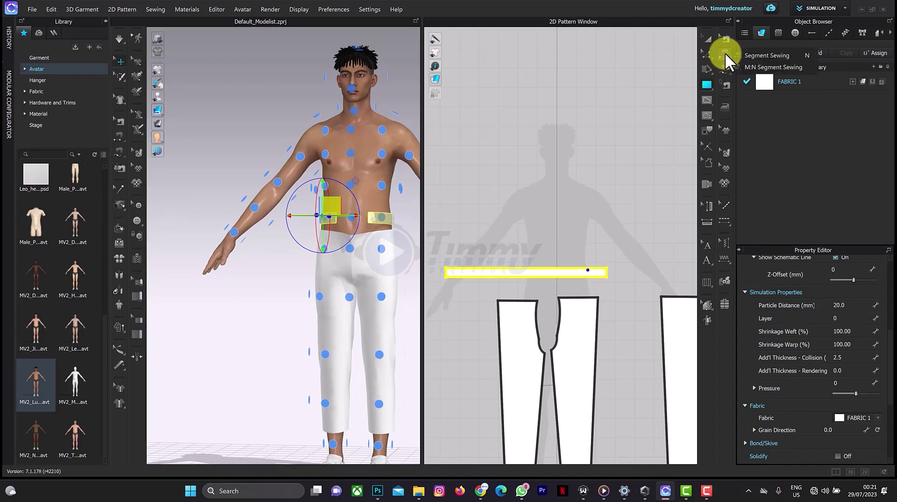
{"action": "left_click", "coordinate": [757, 54]}
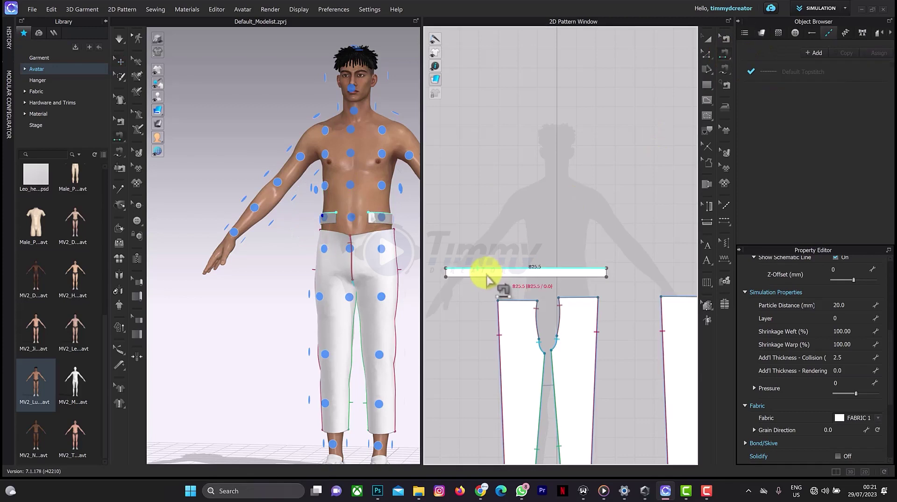
{"action": "left_click", "coordinate": [446, 274]}
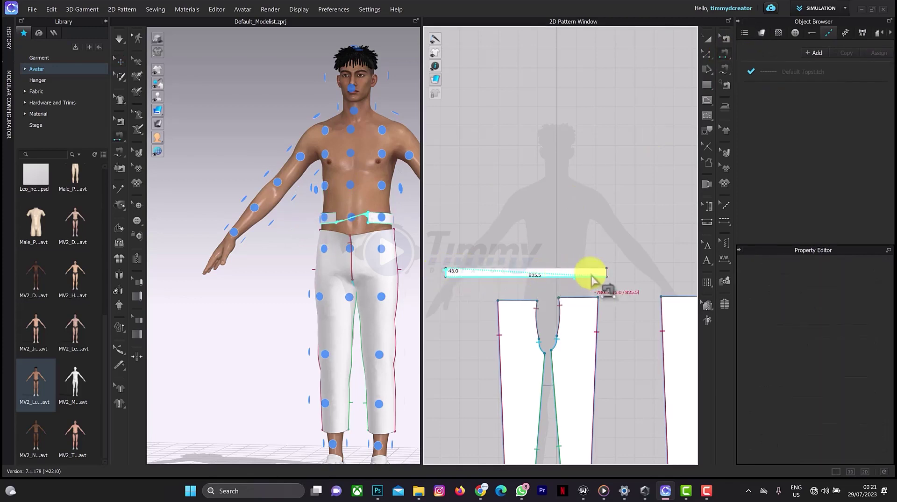
{"action": "left_click", "coordinate": [606, 274]}
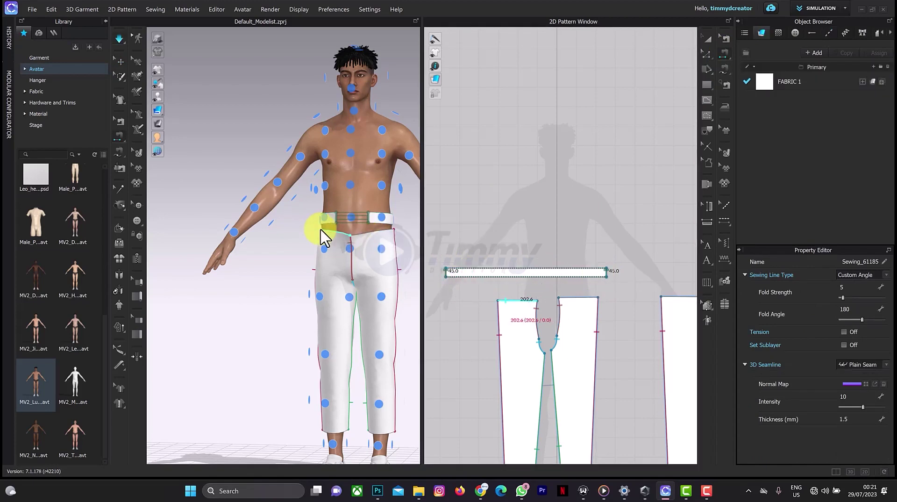
{"action": "key", "text": "q"}
{"action": "key", "text": "t"}
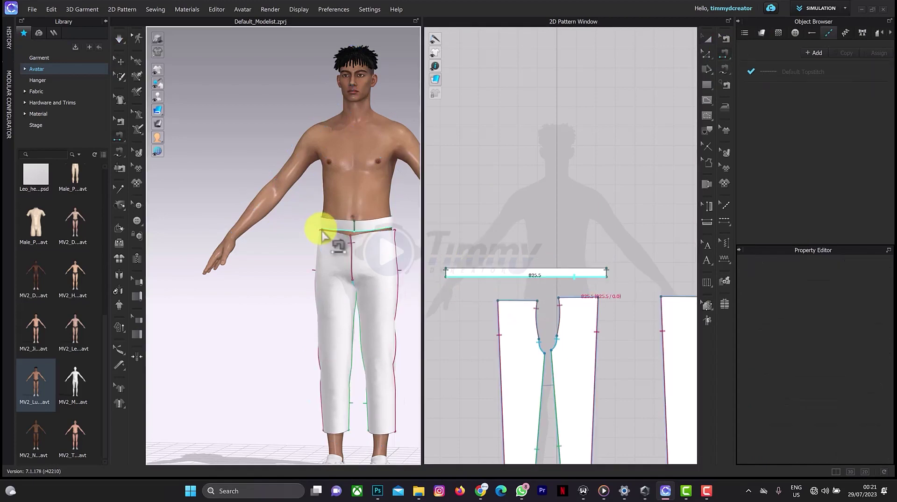
- Start a Free Sewing seam along the full lower edge of the waistband
{"action": "left_click", "coordinate": [567, 276]}
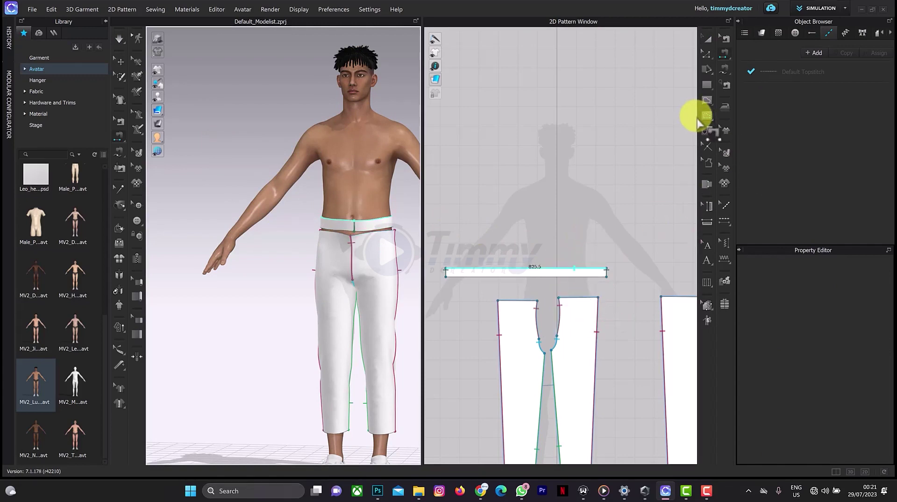
{"action": "left_click", "coordinate": [728, 67]}
{"action": "left_click", "coordinate": [749, 72]}
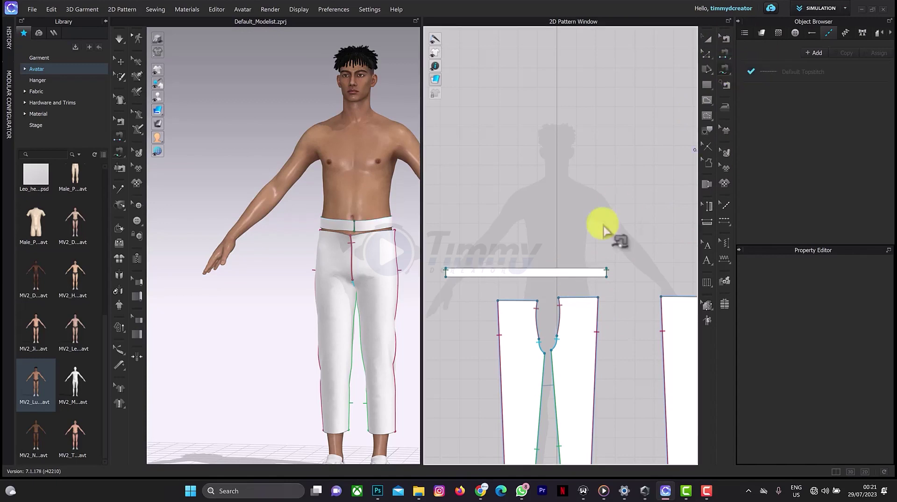
{"action": "right_click_drag", "start_coordinate": [595, 270], "coordinate": [574, 167]}
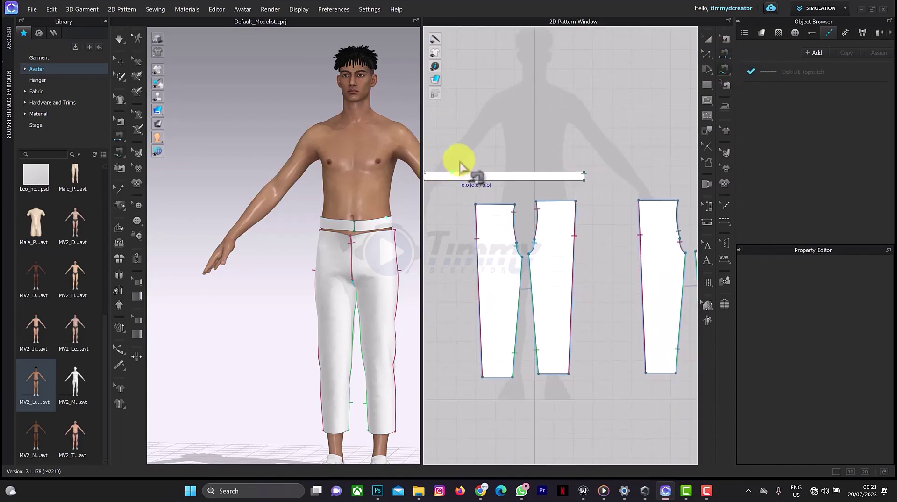
{"action": "right_click_drag", "start_coordinate": [460, 166], "coordinate": [510, 146]}
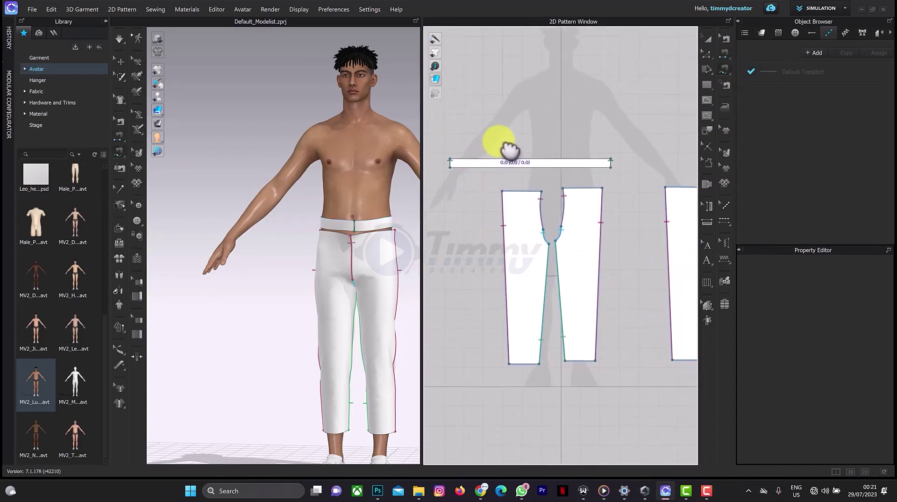
{"action": "left_click", "coordinate": [466, 172]}
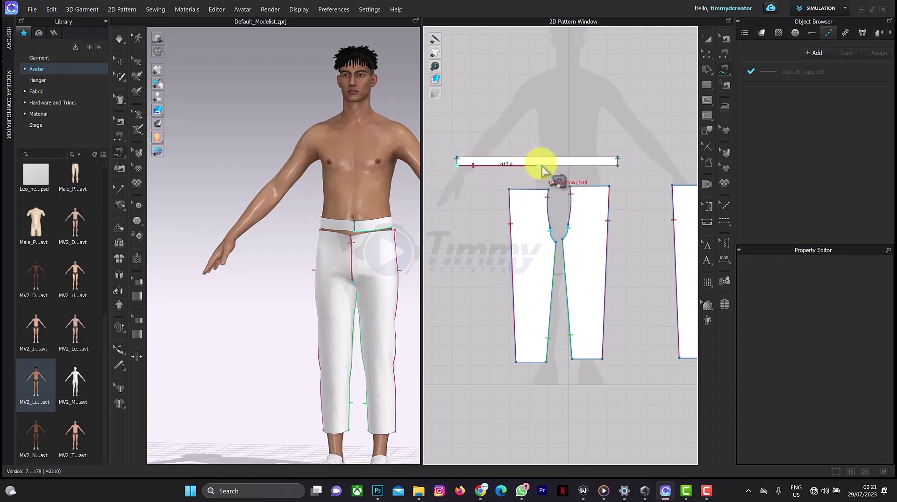
{"action": "left_click", "coordinate": [606, 176]}
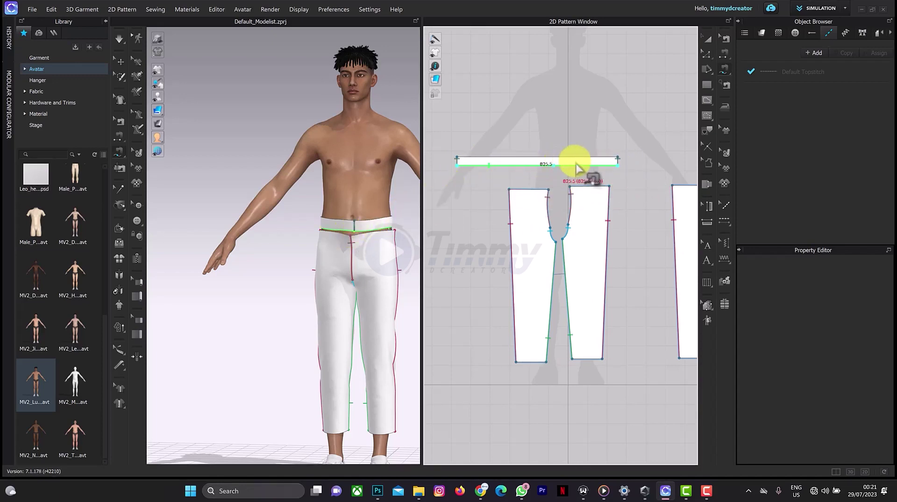
- Match the waistband seam to the waist edges of the first front trouser piece and both back pieces
{"action": "left_click", "coordinate": [570, 189]}
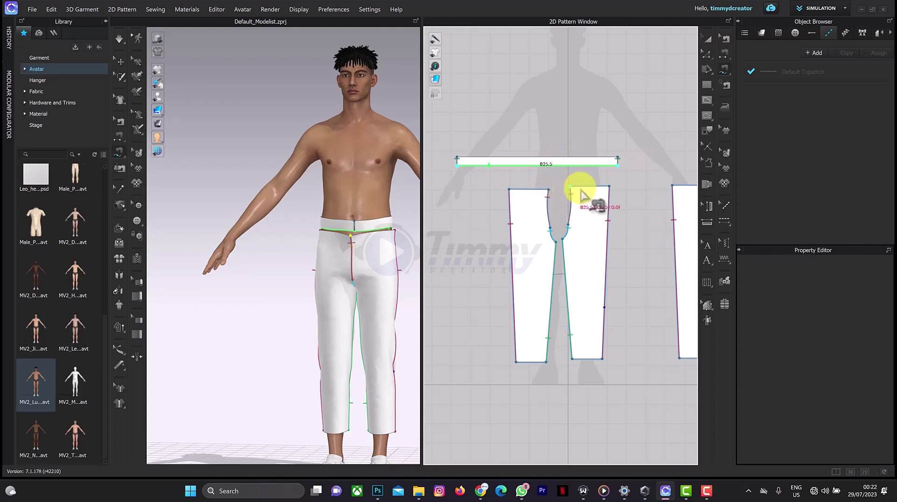
{"action": "left_click", "coordinate": [609, 187]}
{"action": "right_click_drag", "start_coordinate": [400, 236], "coordinate": [326, 240]}
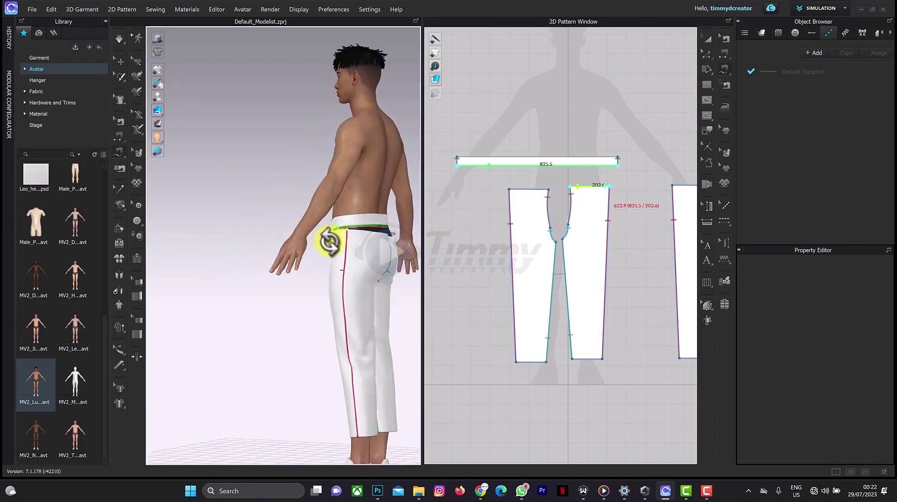
{"action": "left_click", "coordinate": [672, 186]}
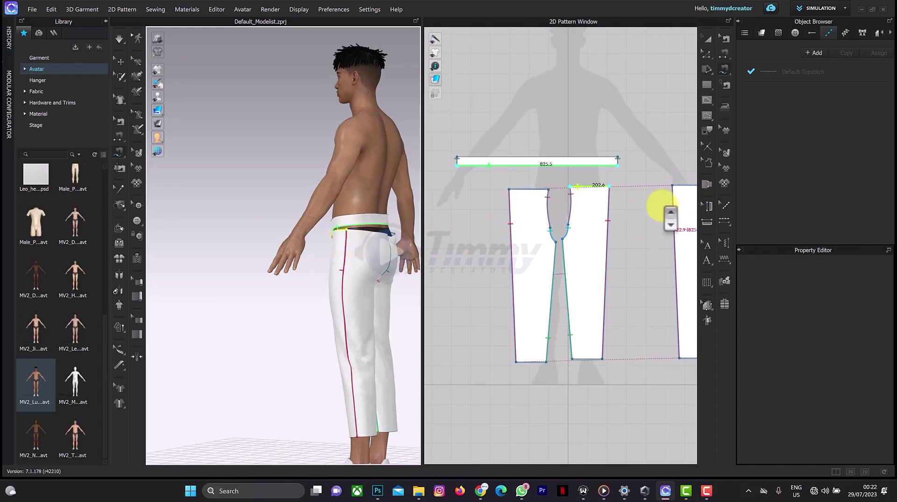
{"action": "scroll", "coordinate": [666, 206], "scroll_direction": "down", "scroll_amount": 2}
{"action": "right_click_drag", "start_coordinate": [366, 246], "coordinate": [336, 226]}
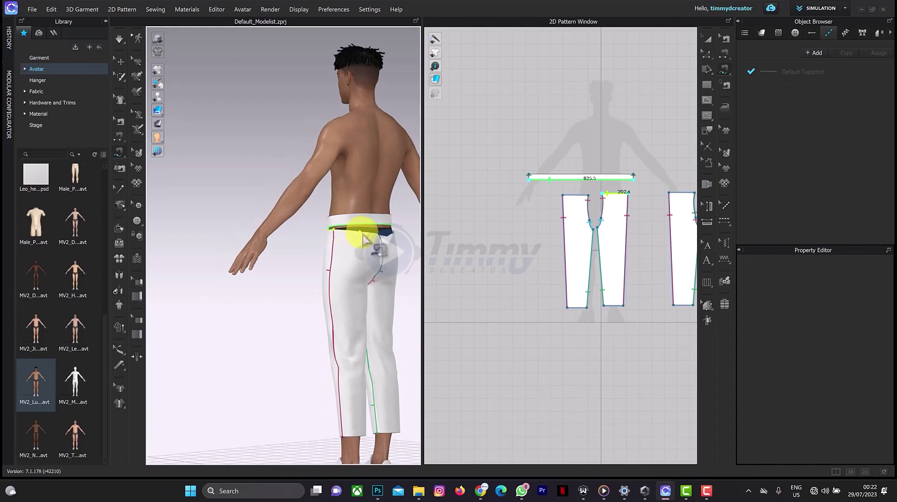
{"action": "right_click_drag", "start_coordinate": [631, 240], "coordinate": [549, 237]}
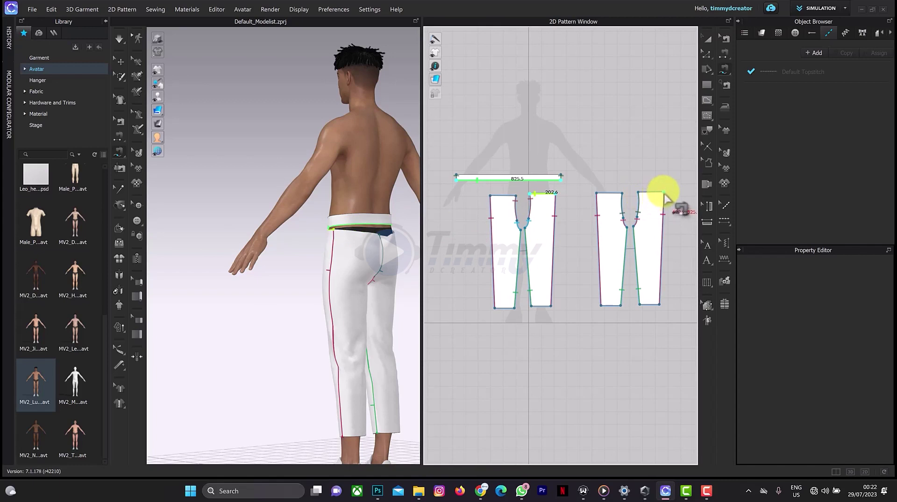
{"action": "left_click", "coordinate": [664, 193]}
{"action": "left_click", "coordinate": [637, 193]}
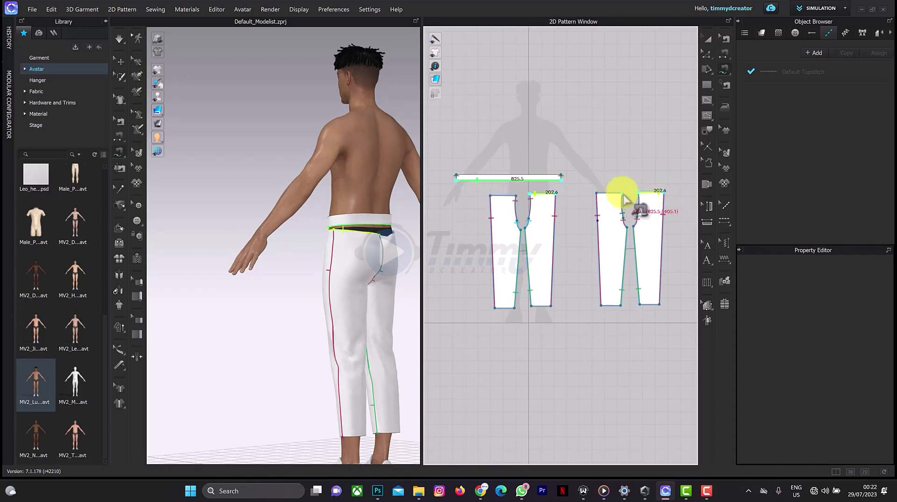
{"action": "left_click", "coordinate": [597, 193]}
- Add the remaining front piece's waist edge to complete the waistband-to-trousers seam
{"action": "right_click_drag", "start_coordinate": [371, 206], "coordinate": [288, 240]}
{"action": "left_click", "coordinate": [535, 195]}
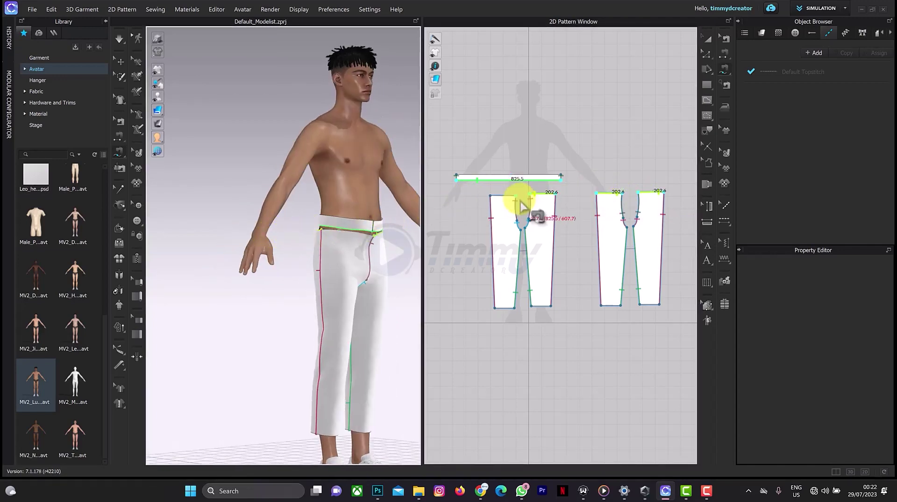
{"action": "left_click", "coordinate": [504, 199]}
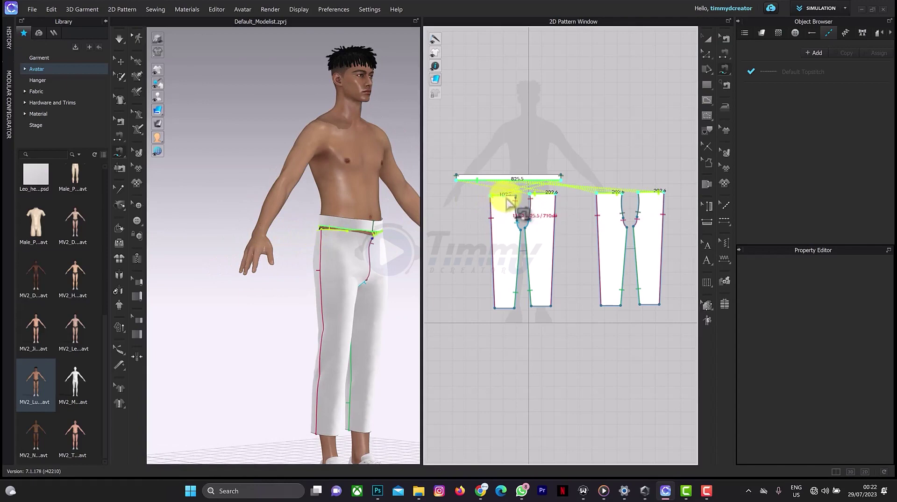
{"action": "left_click", "coordinate": [516, 201]}
{"action": "right_click_drag", "start_coordinate": [360, 216], "coordinate": [537, 220]}
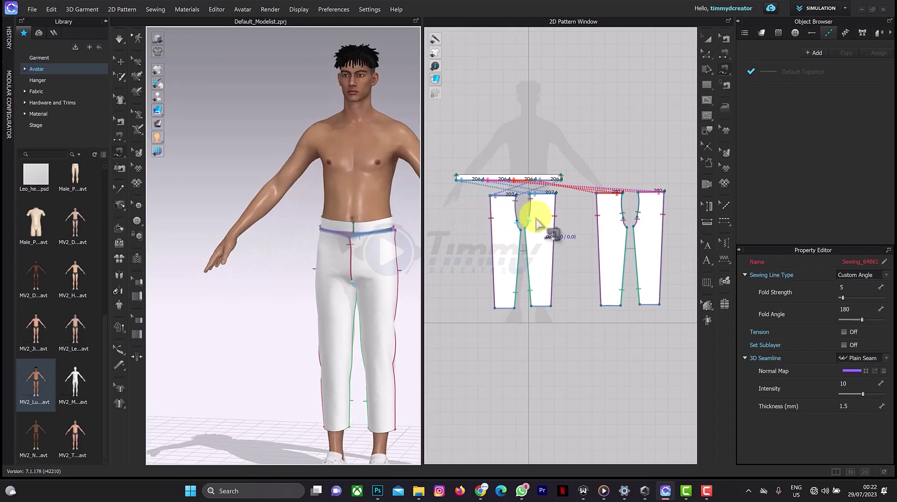
- Simulate the garment with the waistband sewn to the trousers
{"action": "key", "text": "q"}
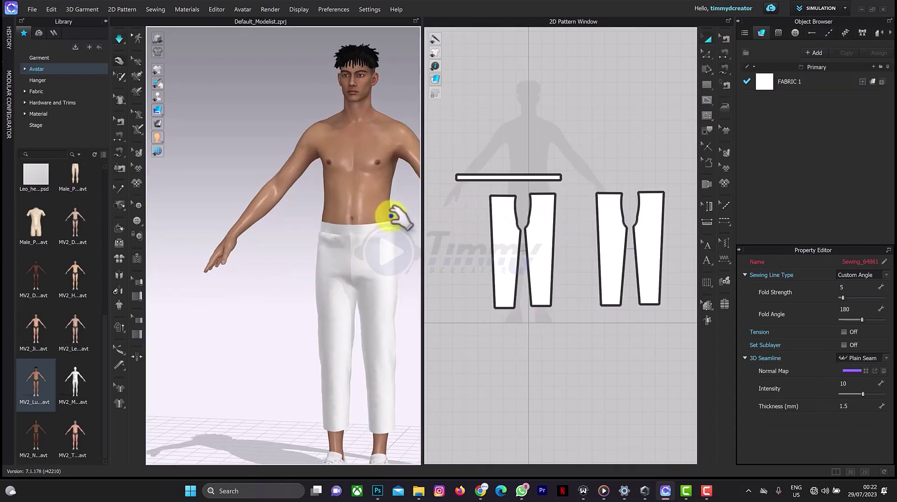
{"action": "mouse_move", "coordinate": [395, 216]}
{"action": "right_mouse_down"}
{"action": "mouse_move", "coordinate": [292, 216]}
{"action": "mouse_move", "coordinate": [410, 226]}
{"action": "mouse_move", "coordinate": [396, 214]}
{"action": "right_mouse_up"}
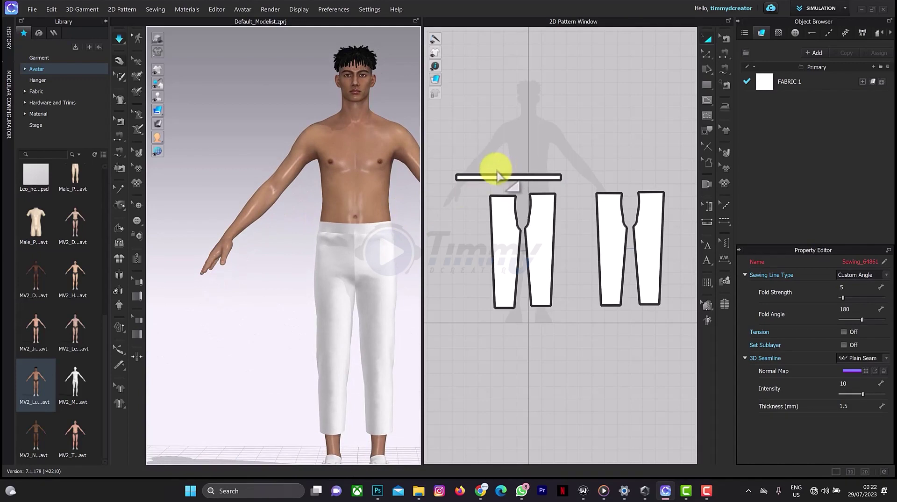
- Offset the waistband's upper and lower edges as internal lines, one offset each at a distance of 12 mm
{"action": "scroll", "coordinate": [499, 173], "scroll_direction": "up", "scroll_amount": 4}
{"action": "right_click_drag", "start_coordinate": [500, 171], "coordinate": [574, 145]}
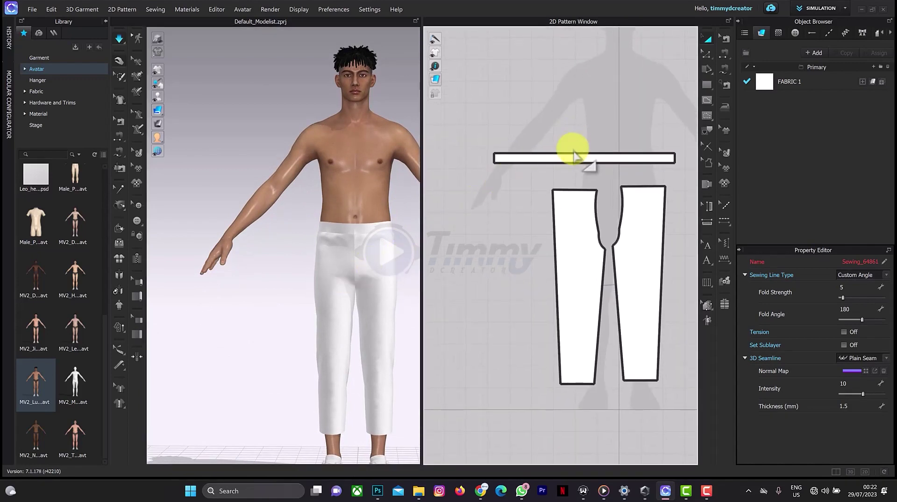
{"action": "key", "text": "n"}
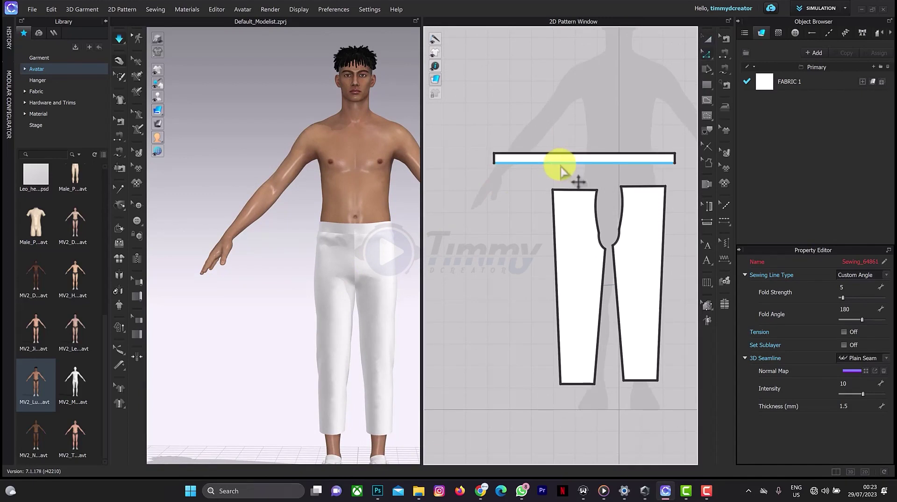
{"action": "left_click", "coordinate": [561, 165]}
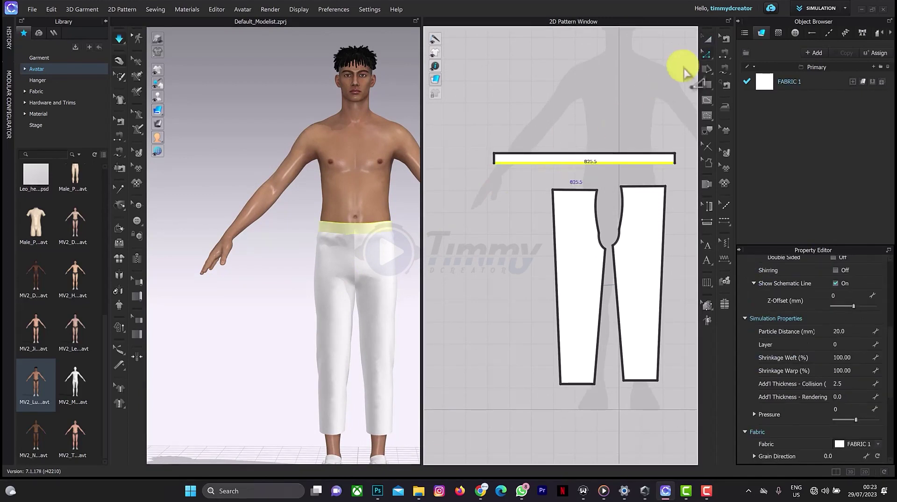
{"action": "left_click", "coordinate": [707, 52]}
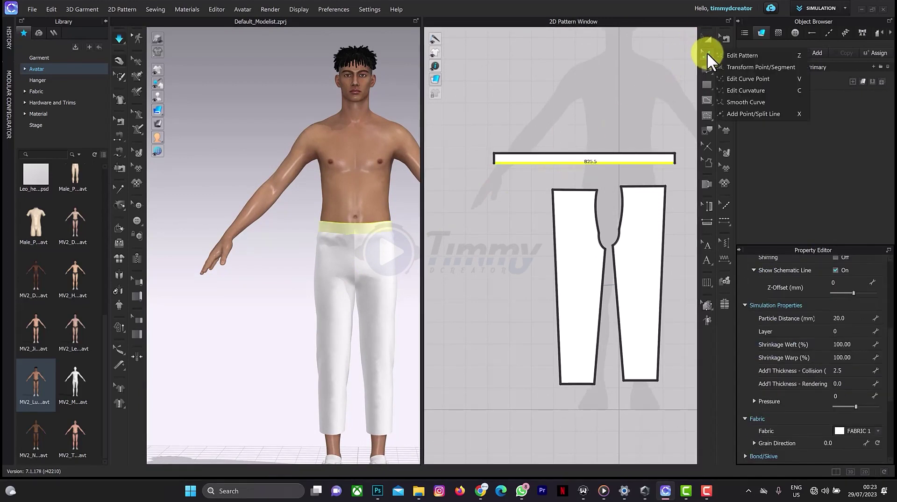
{"action": "left_click", "coordinate": [758, 54]}
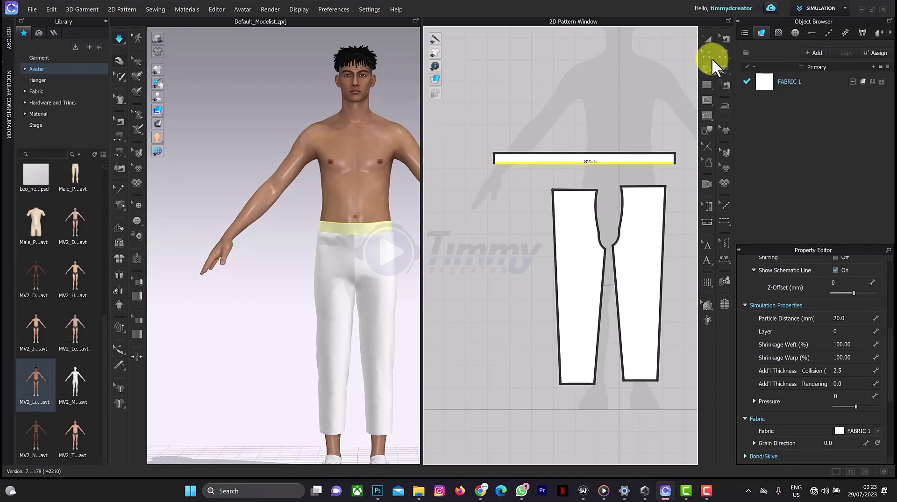
{"action": "right_click", "coordinate": [532, 154]}
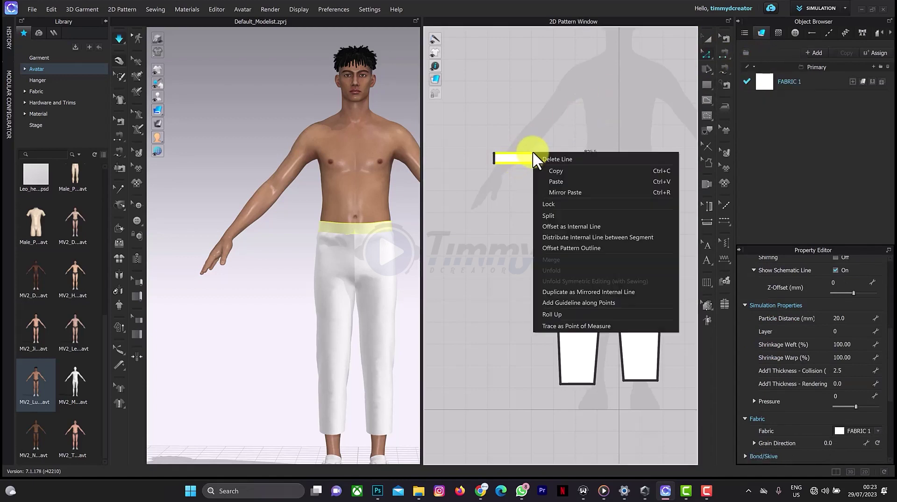
{"action": "left_click", "coordinate": [574, 225]}
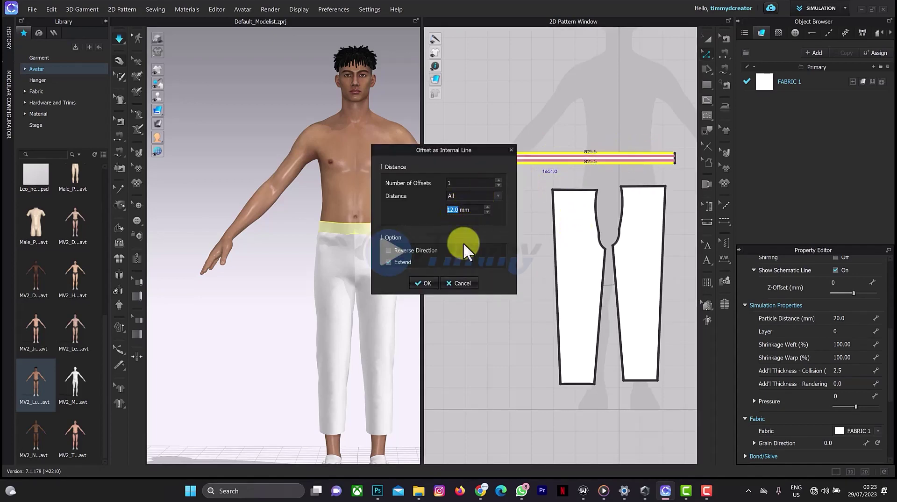
{"action": "left_click", "coordinate": [426, 283]}
{"action": "left_click", "coordinate": [545, 161]}
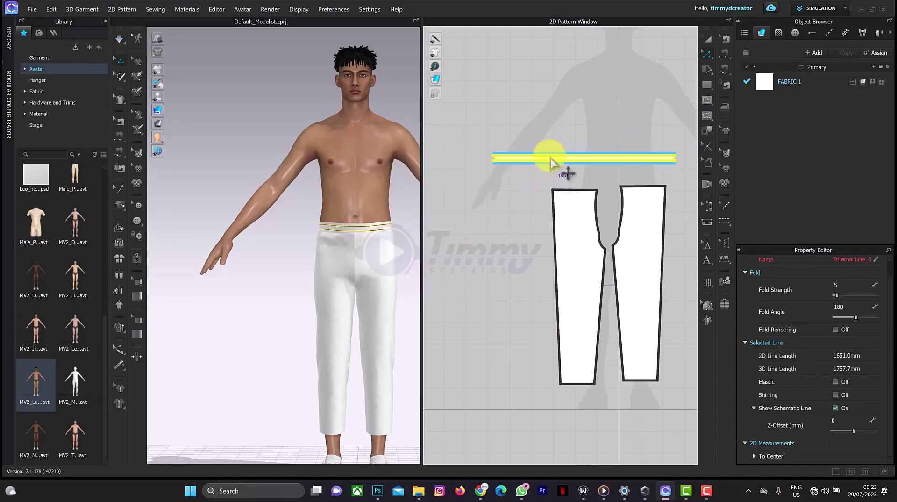
{"action": "right_click", "coordinate": [555, 159]}
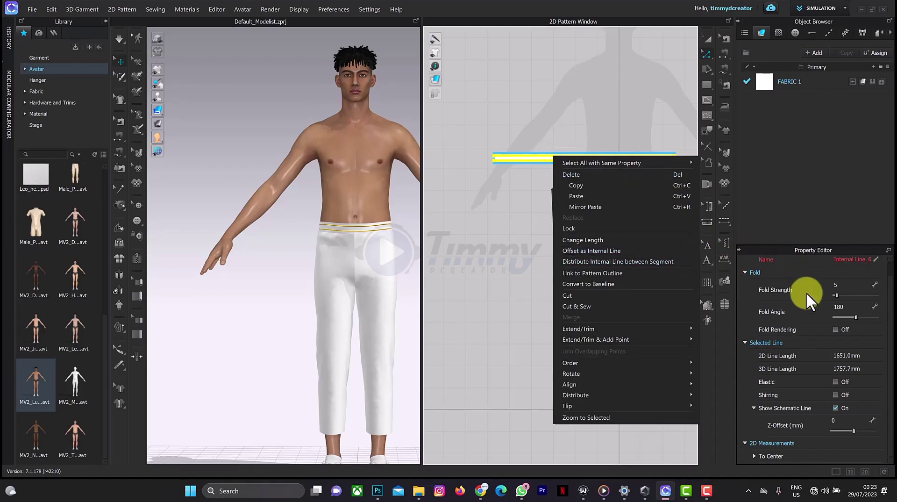
{"action": "key", "text": "Escape"}
{"action": "scroll", "coordinate": [834, 355], "scroll_direction": "up", "scroll_amount": 1}
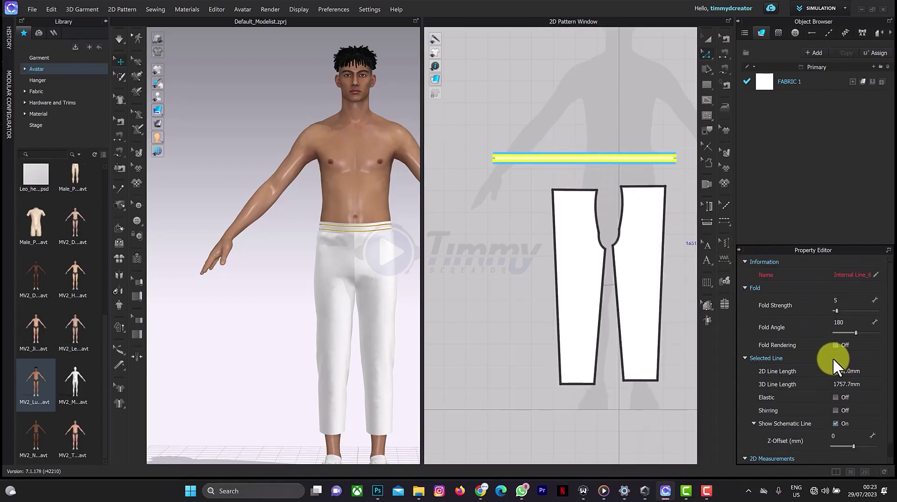
{"action": "scroll", "coordinate": [835, 358], "scroll_direction": "down", "scroll_amount": 1}
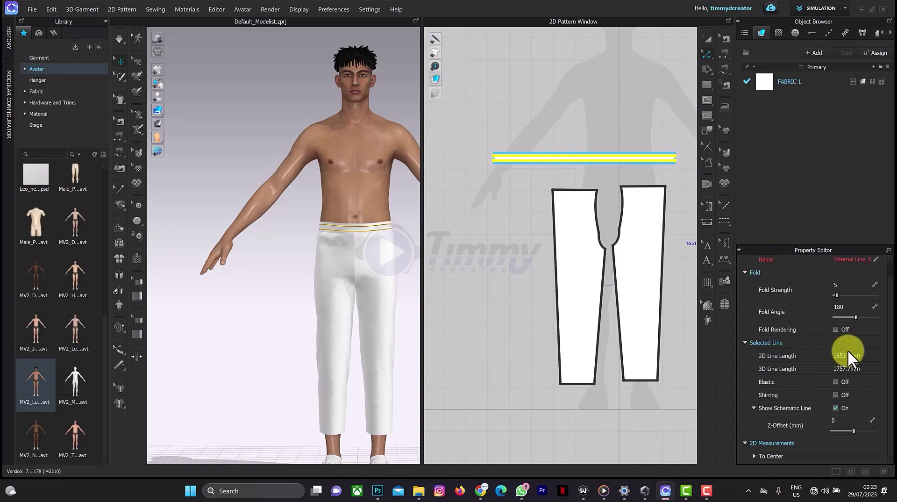
{"action": "left_click", "coordinate": [579, 154]}
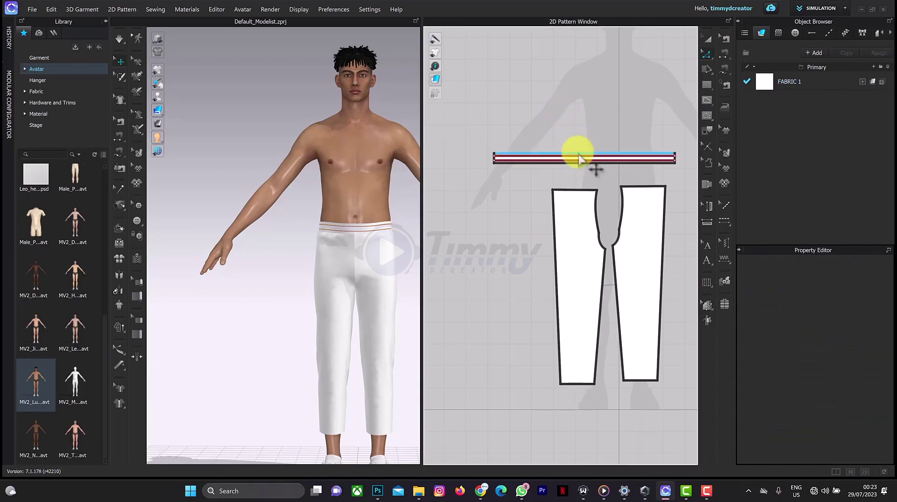
- Turn on Elastic for the waistband's upper and lower edges together with both internal lines
{"action": "scroll", "coordinate": [578, 152], "scroll_direction": "up", "scroll_amount": 2}
{"action": "left_click", "coordinate": [580, 155]}
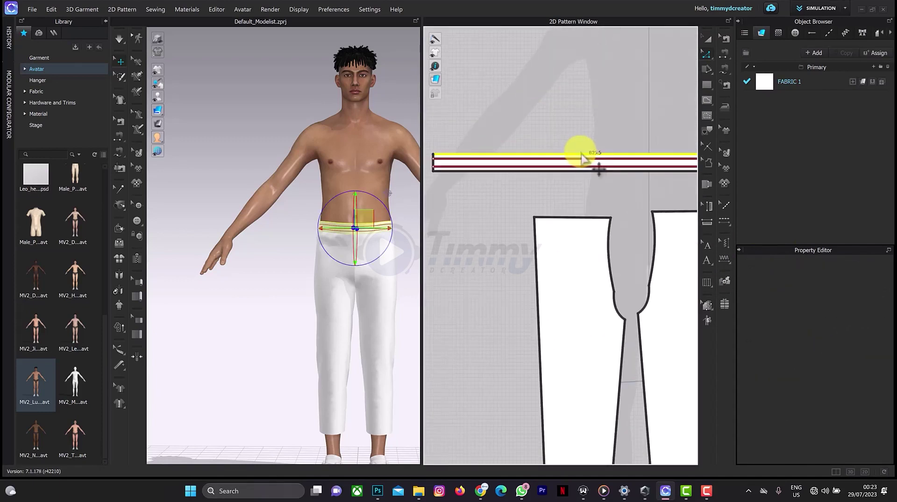
{"action": "left_click", "coordinate": [583, 169]}
{"action": "left_click", "coordinate": [585, 169]}
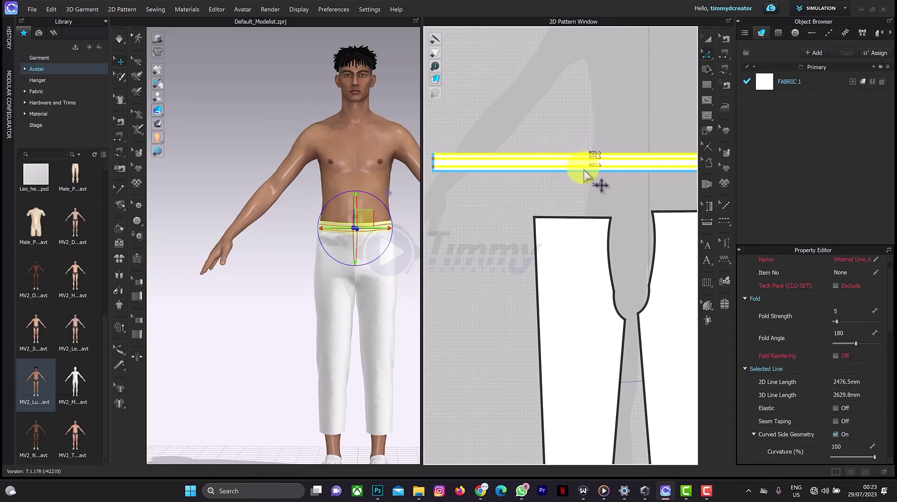
{"action": "left_click", "coordinate": [593, 161], "text": "shift"}
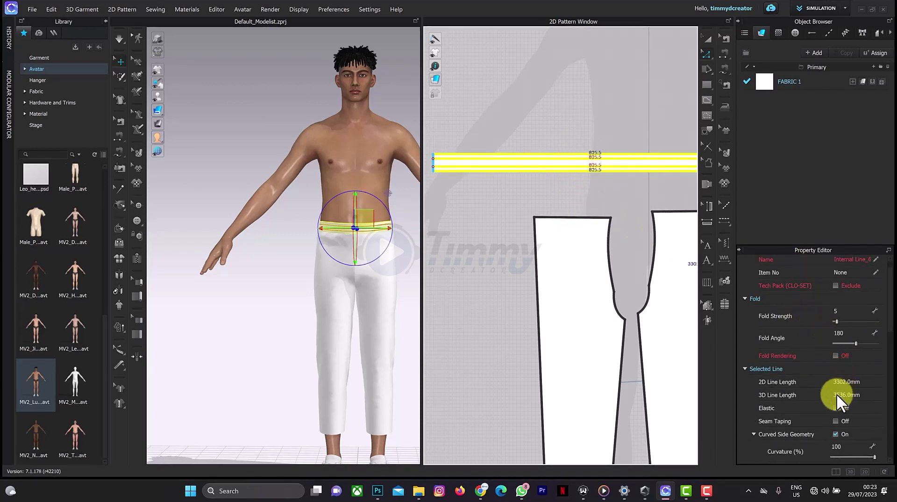
{"action": "left_click", "coordinate": [835, 407]}
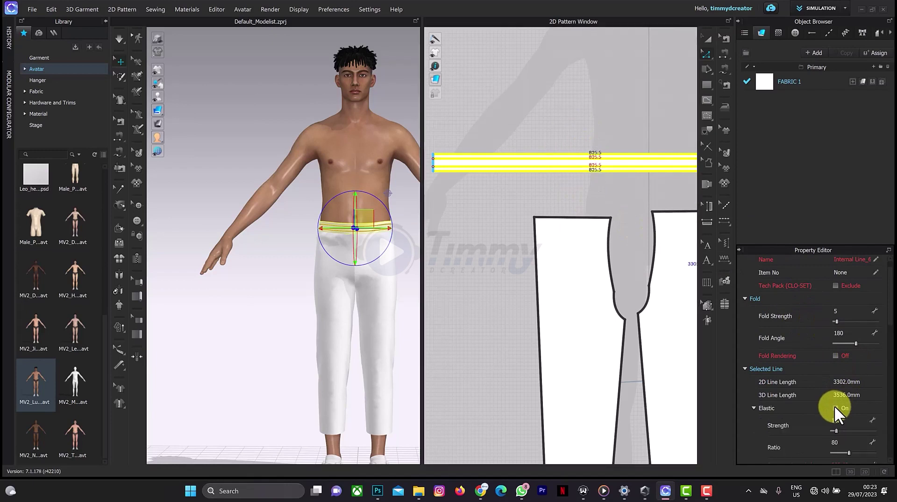
{"action": "left_click", "coordinate": [496, 189]}
- Create a Layer Clone (Under) of the waistband and place the copy just above the original pattern piece
{"action": "scroll", "coordinate": [498, 188], "scroll_direction": "down", "scroll_amount": 3}
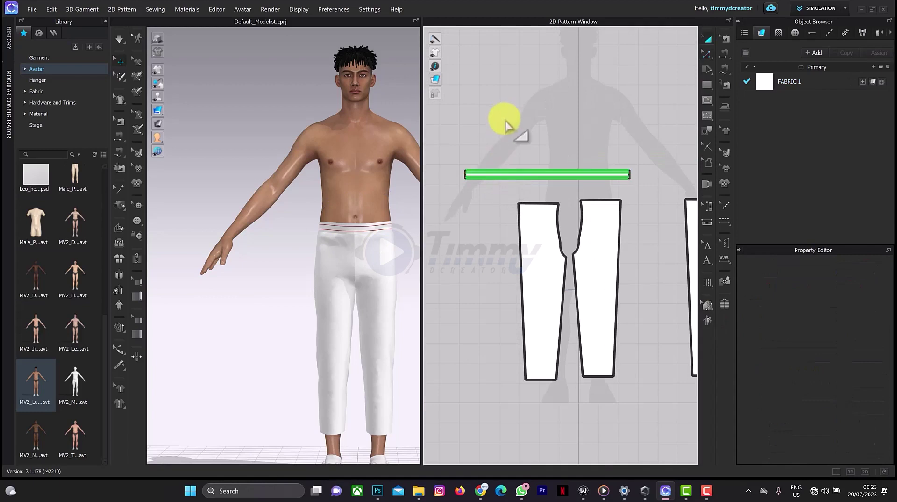
{"action": "scroll", "coordinate": [469, 168], "scroll_direction": "up", "scroll_amount": 3}
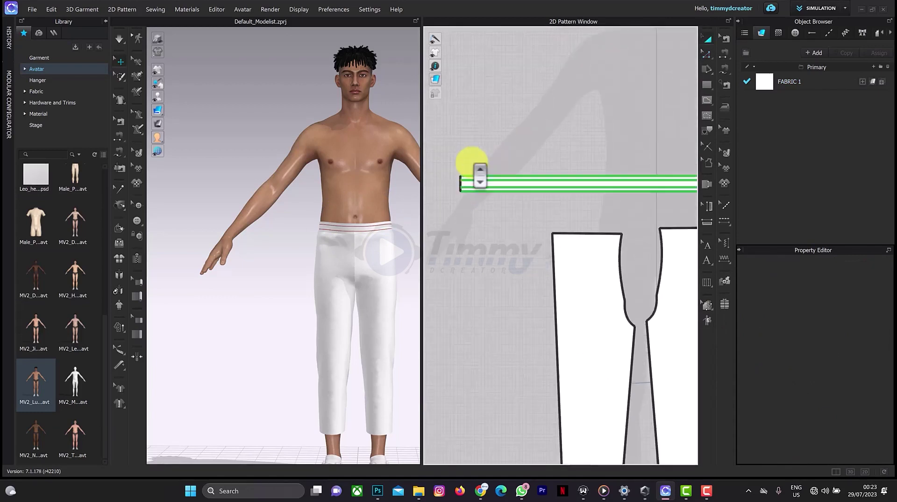
{"action": "scroll", "coordinate": [473, 173], "scroll_direction": "up", "scroll_amount": 1}
{"action": "left_click", "coordinate": [480, 179]}
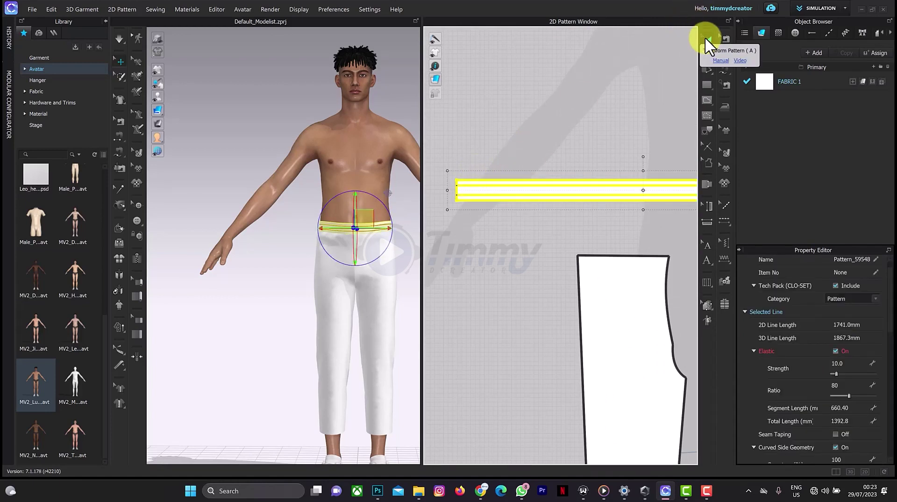
{"action": "left_click", "coordinate": [704, 37]}
{"action": "scroll", "coordinate": [573, 178], "scroll_direction": "down", "scroll_amount": 2}
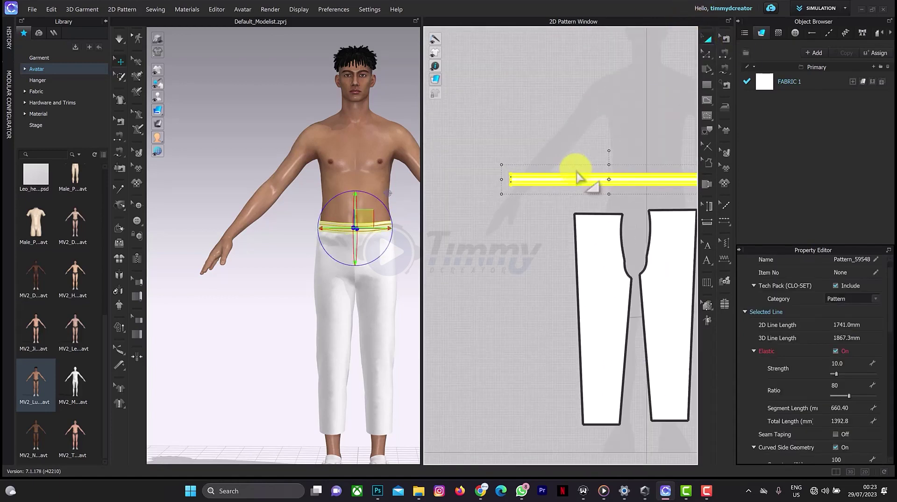
{"action": "right_click", "coordinate": [592, 169]}
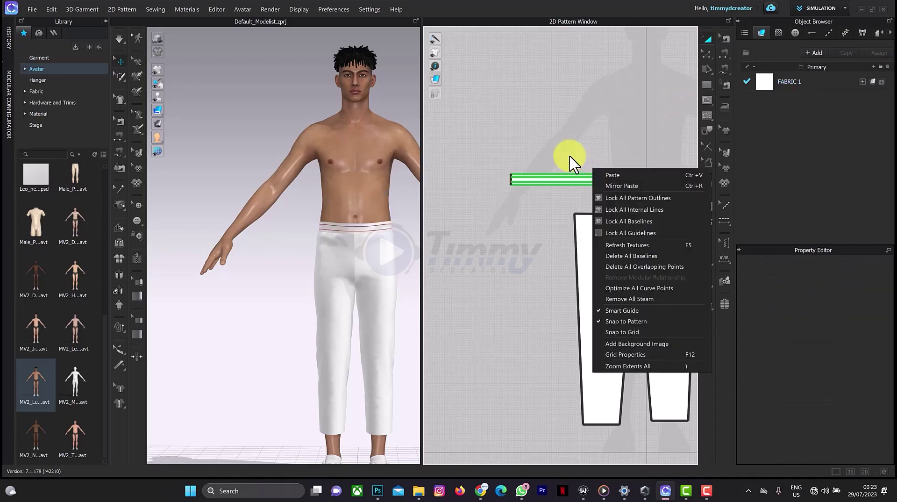
{"action": "left_click", "coordinate": [570, 160]}
{"action": "left_click", "coordinate": [575, 174]}
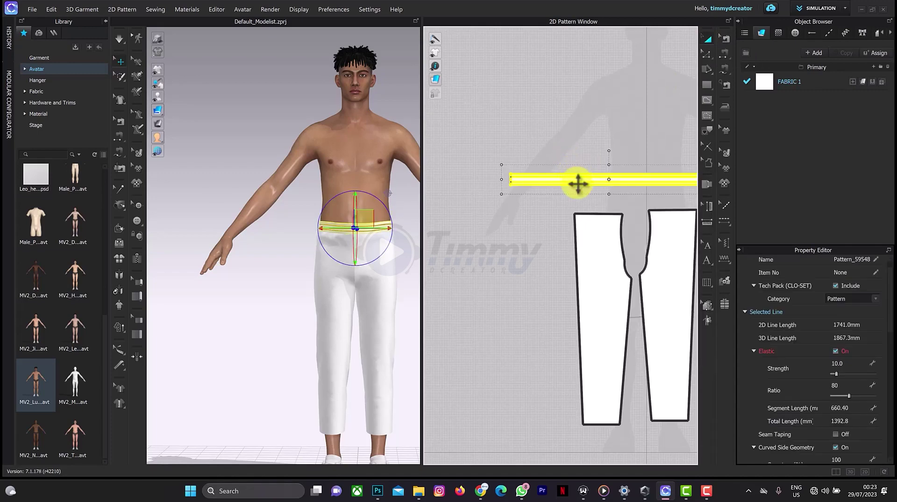
{"action": "right_click", "coordinate": [577, 181]}
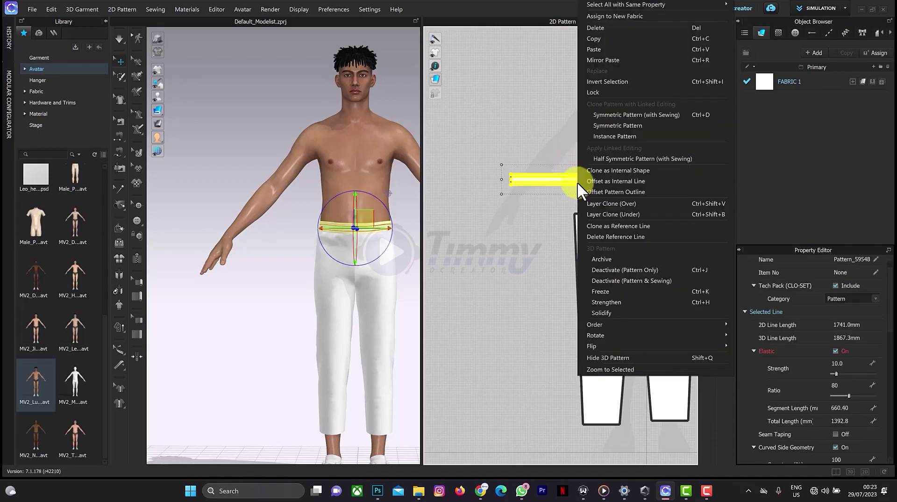
{"action": "left_click", "coordinate": [615, 214]}
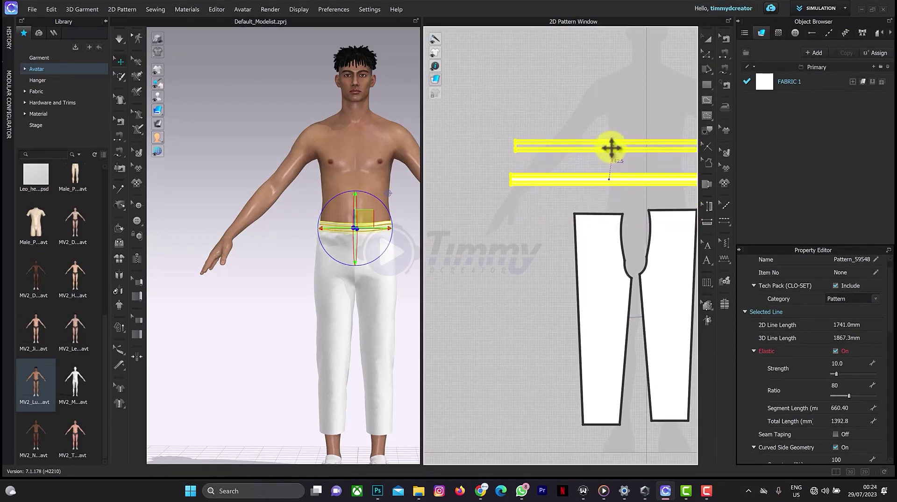
{"action": "left_click", "coordinate": [626, 145]}
- Turn off Elastic on the cloned waistband piece
{"action": "middle_click_drag", "start_coordinate": [633, 136], "coordinate": [563, 150]}
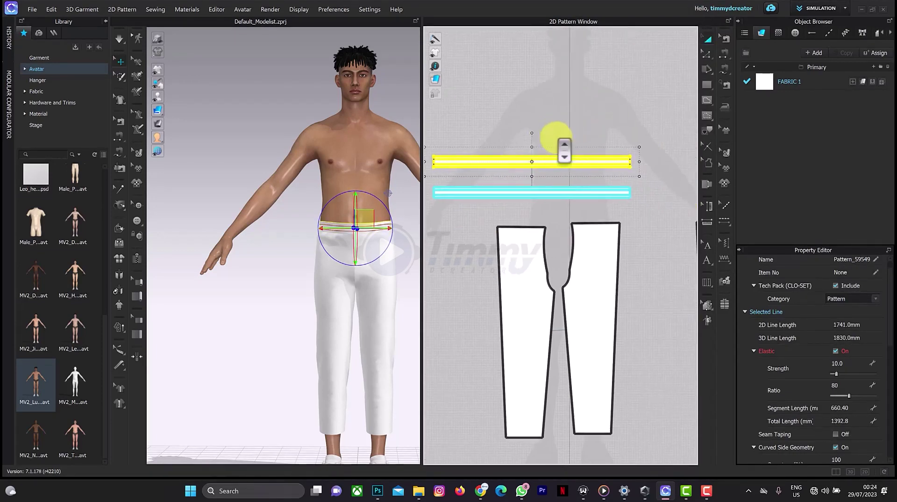
{"action": "scroll", "coordinate": [564, 151], "scroll_direction": "down", "scroll_amount": 3}
{"action": "right_click", "coordinate": [544, 142]}
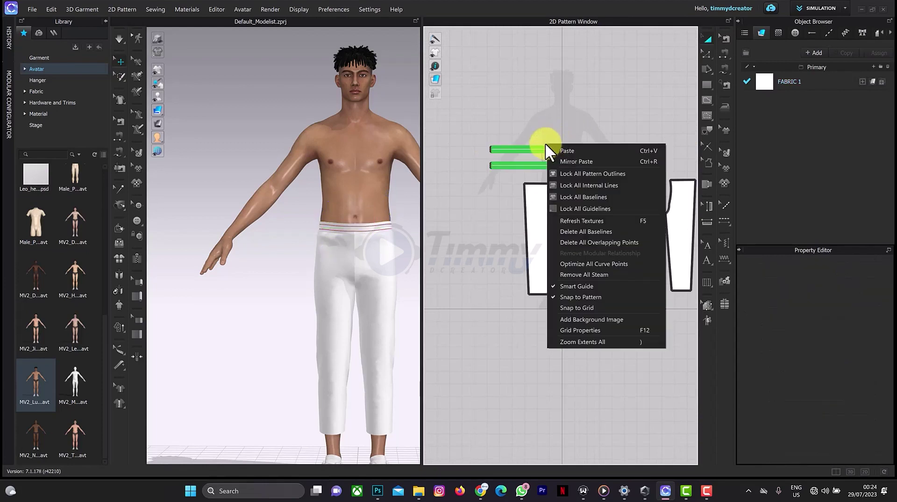
{"action": "left_click", "coordinate": [532, 131]}
{"action": "left_click_drag", "start_coordinate": [476, 123], "coordinate": [609, 159]}
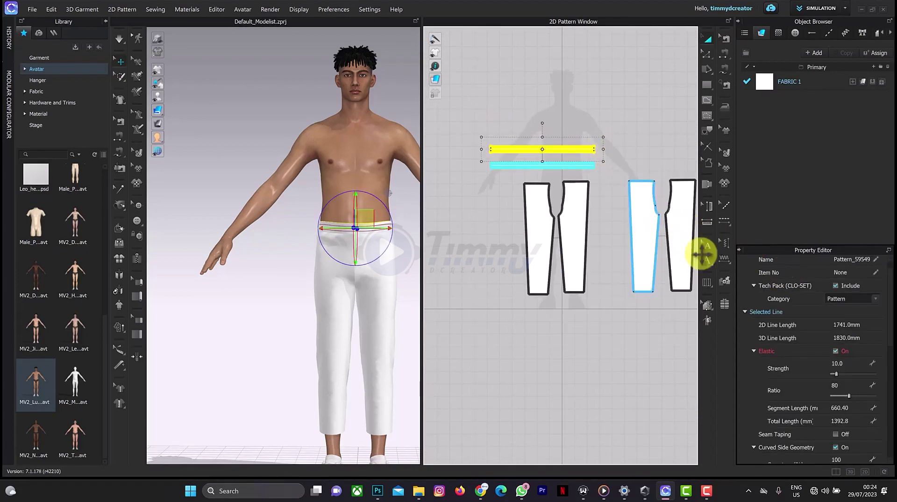
{"action": "left_click", "coordinate": [835, 350]}
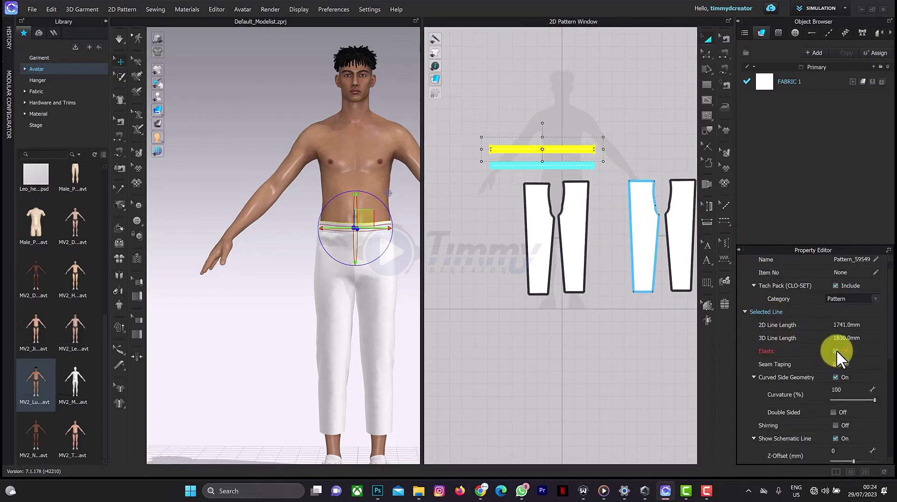
- Remove linked editing from the cloned waistband and stretch it lengthwise in both directions to a 2D line length of about 2638 mm
{"action": "right_click", "coordinate": [551, 145]}
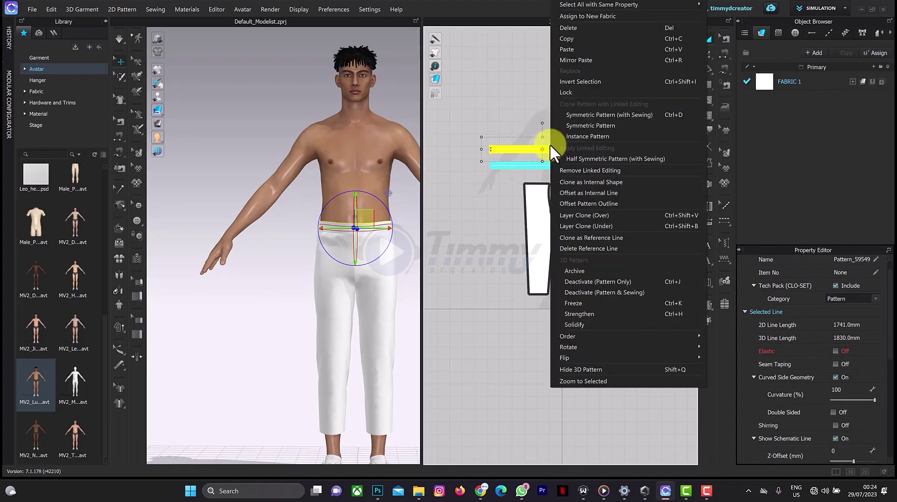
{"action": "left_click", "coordinate": [589, 169]}
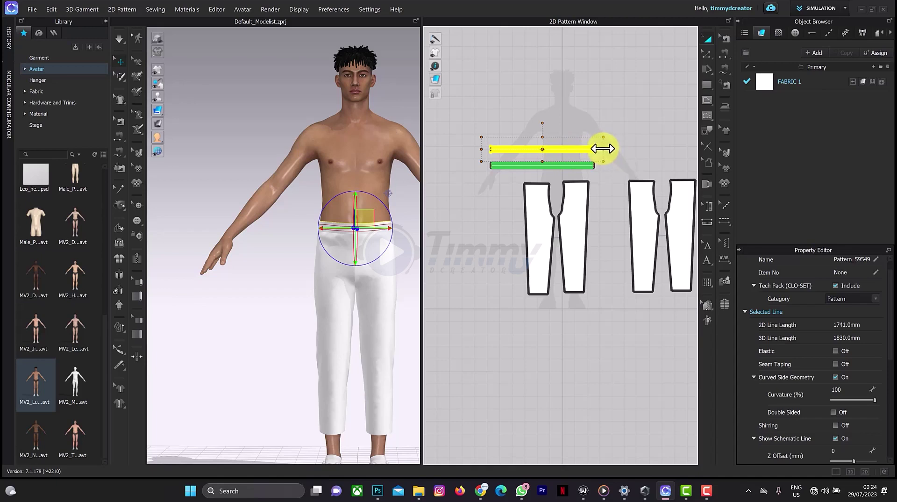
{"action": "left_click_drag", "start_coordinate": [602, 149], "coordinate": [660, 150]}
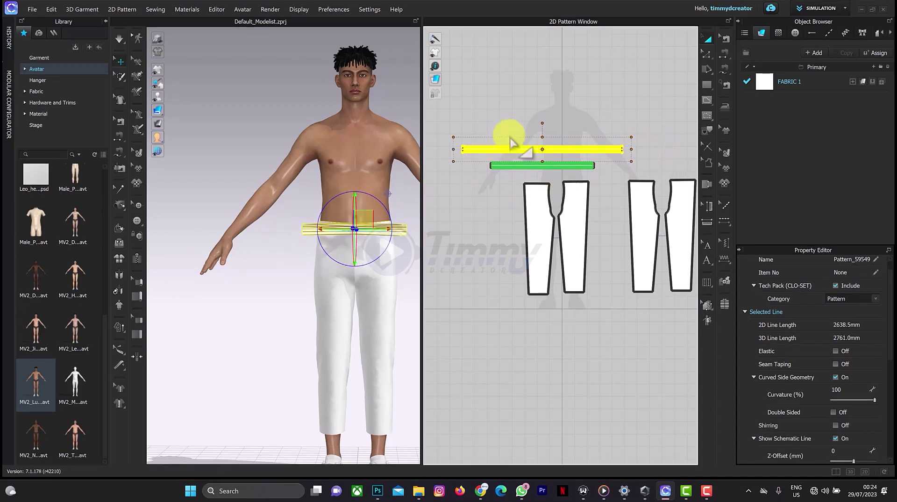
{"action": "left_click", "coordinate": [587, 96]}
- Delete the sewing that runs around the outline of the cloned waistband and joins it to the original waistband
{"action": "scroll", "coordinate": [580, 98], "scroll_direction": "up", "scroll_amount": 3}
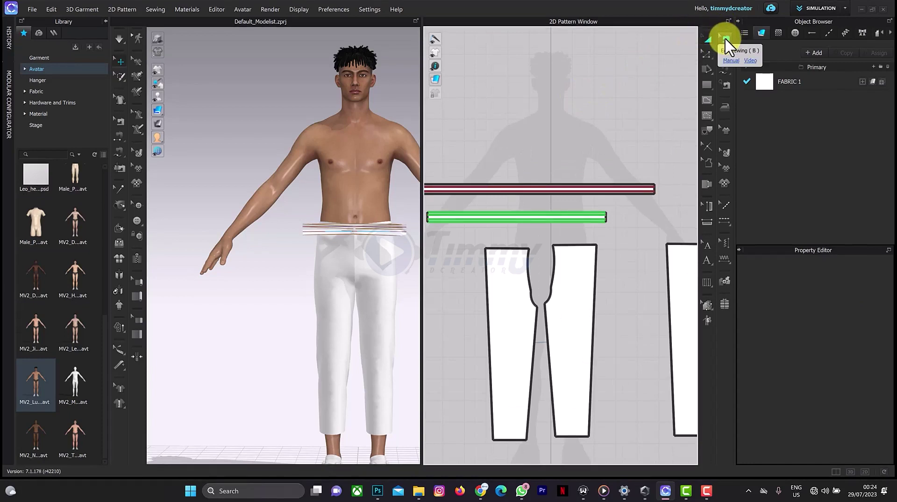
{"action": "left_click", "coordinate": [724, 38]}
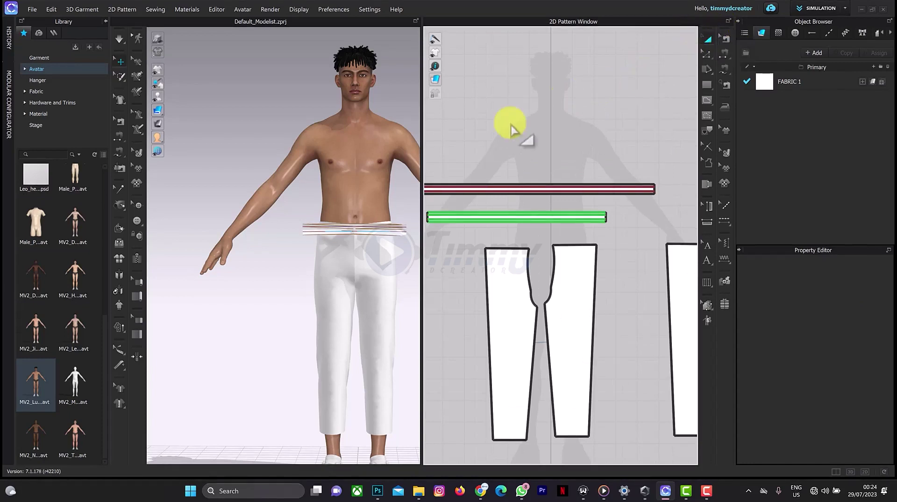
{"action": "left_click", "coordinate": [511, 189]}
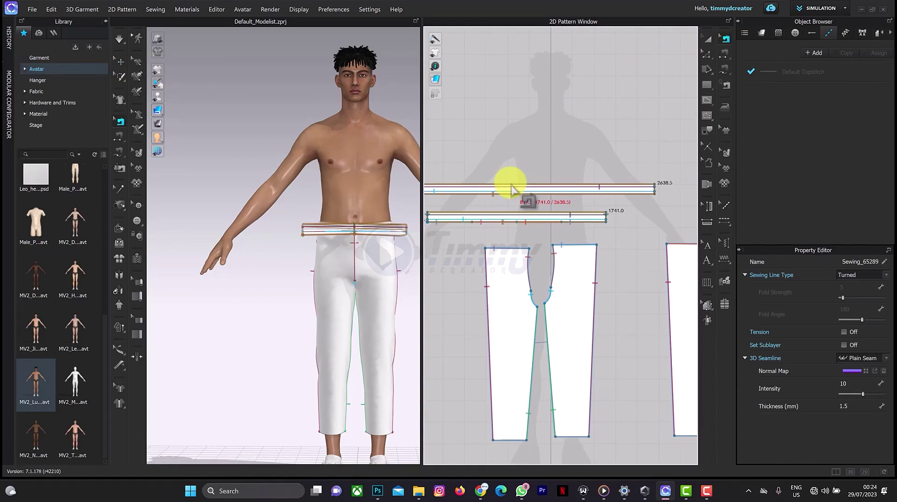
{"action": "right_click", "coordinate": [511, 185]}
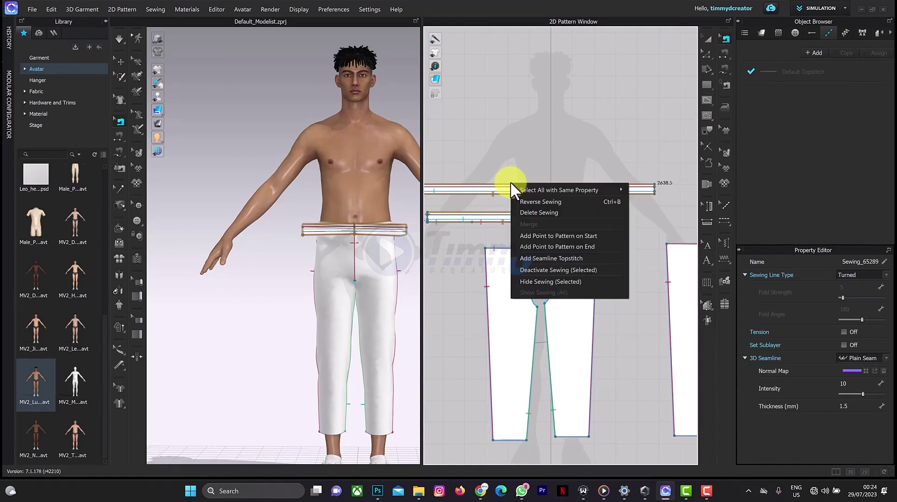
{"action": "left_click", "coordinate": [537, 211]}
- Sew the cloned waistband's upper and lower edges to the matching edges of the original elastic waistband
{"action": "scroll", "coordinate": [568, 158], "scroll_direction": "down", "scroll_amount": 2}
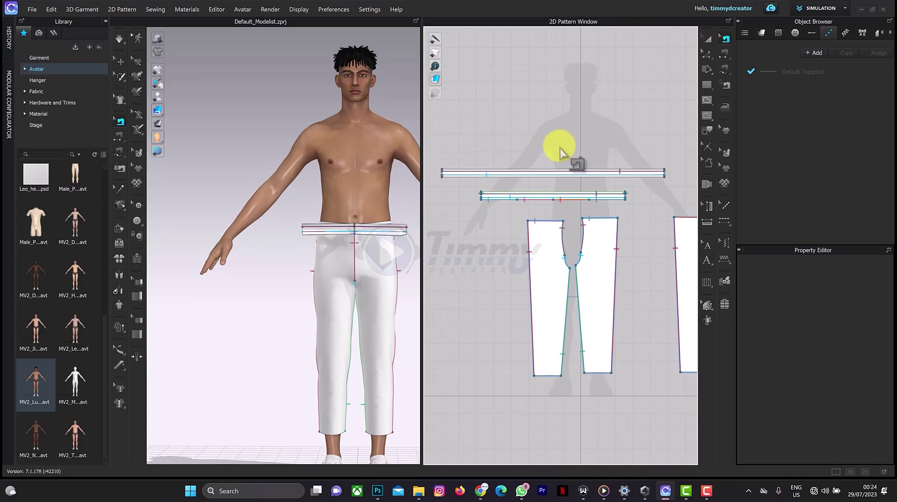
{"action": "left_click", "coordinate": [556, 172]}
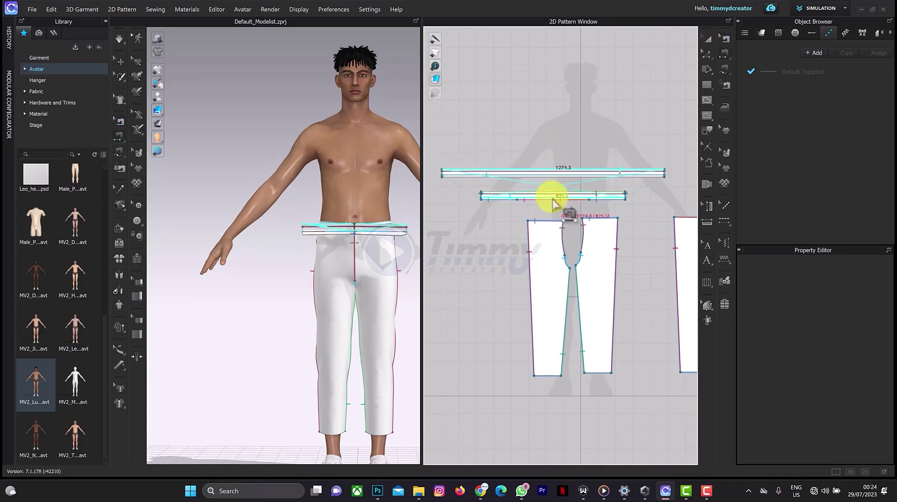
{"action": "left_click", "coordinate": [557, 183]}
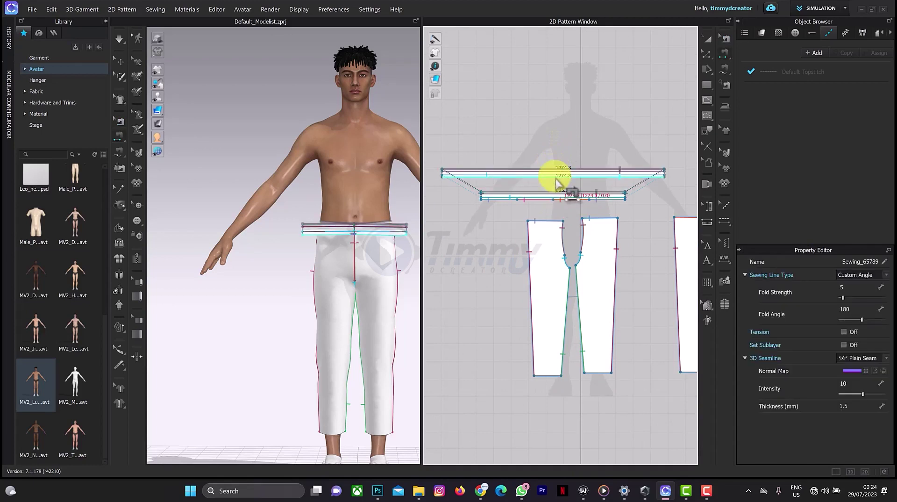
{"action": "left_click", "coordinate": [555, 194]}
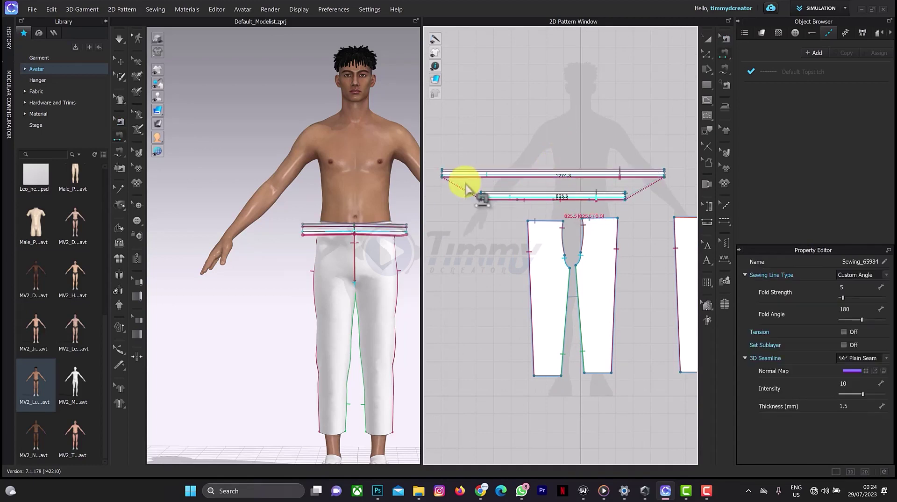
- Sew the two short ends of the cloned waistband to each other
{"action": "left_click", "coordinate": [443, 174]}
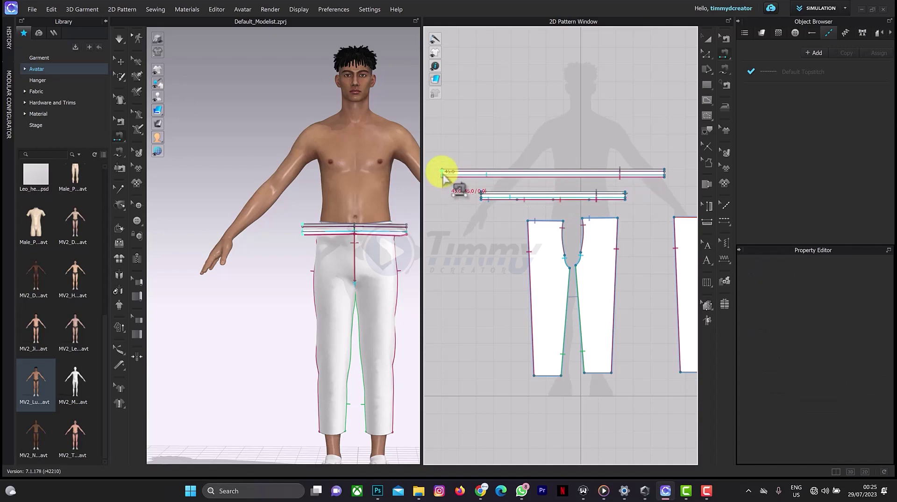
{"action": "left_click", "coordinate": [665, 174]}
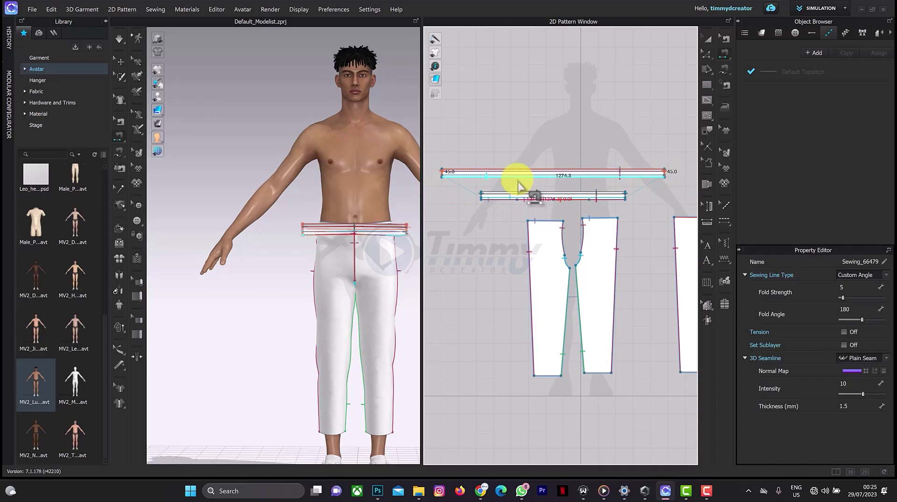
{"action": "left_click", "coordinate": [514, 196]}
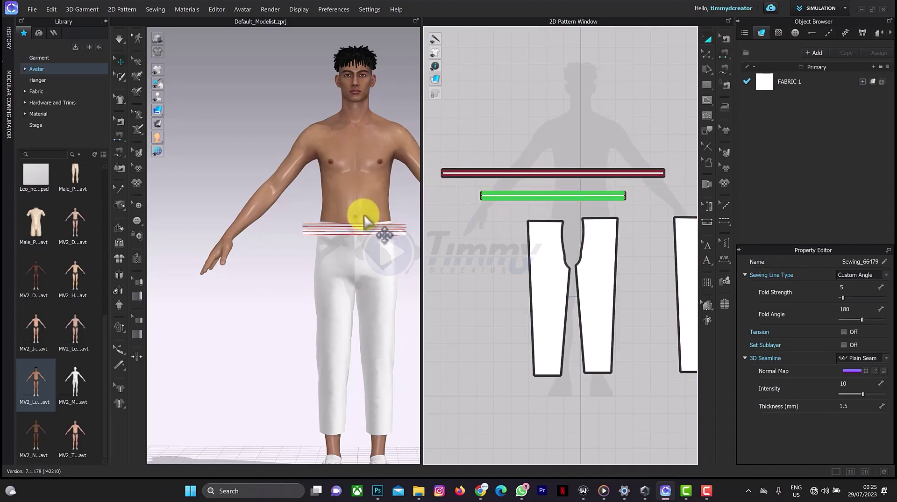
- Superimpose the cloned waistband in the 3D garment with Superimpose (Under), so it wraps around the waist with the original
{"action": "scroll", "coordinate": [369, 217], "scroll_direction": "up", "scroll_amount": 3}
{"action": "scroll", "coordinate": [510, 187], "scroll_direction": "up", "scroll_amount": 5}
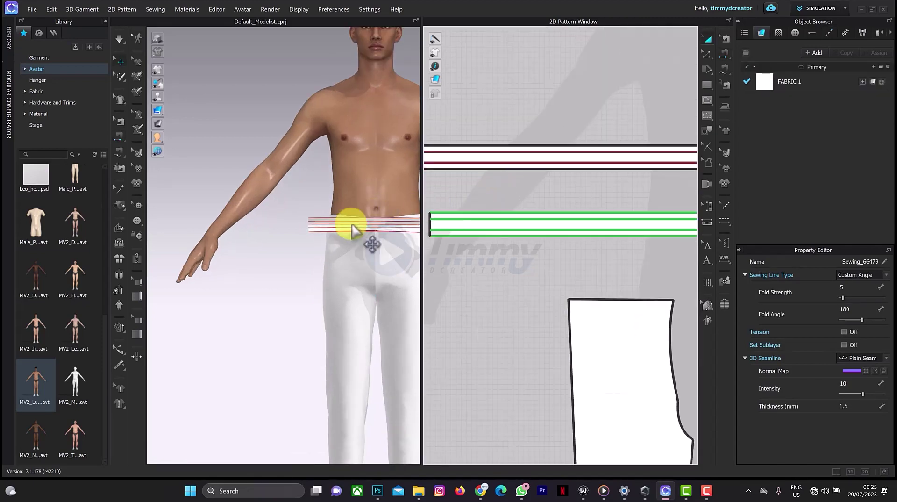
{"action": "left_click", "coordinate": [331, 225]}
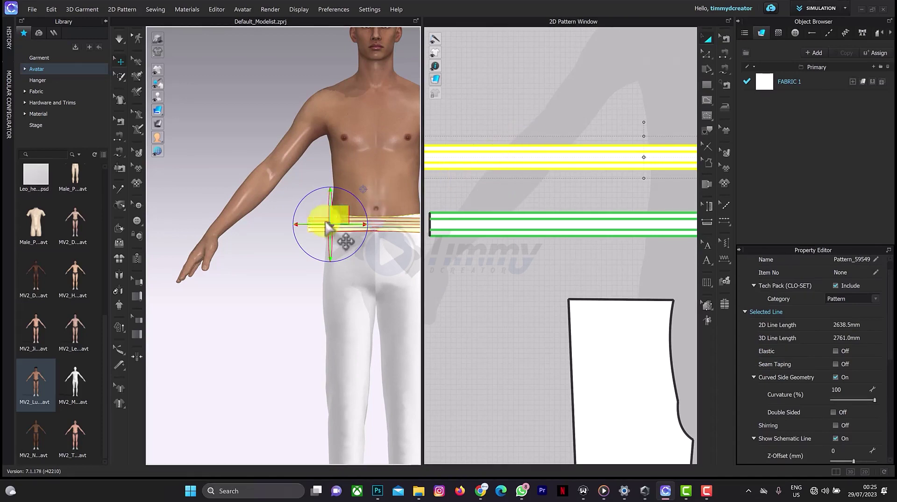
{"action": "right_click", "coordinate": [348, 223]}
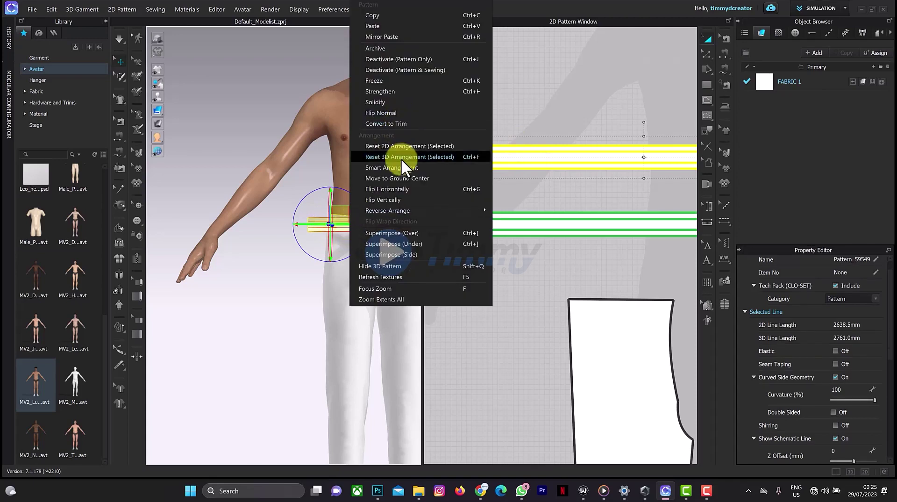
{"action": "left_click", "coordinate": [407, 243]}
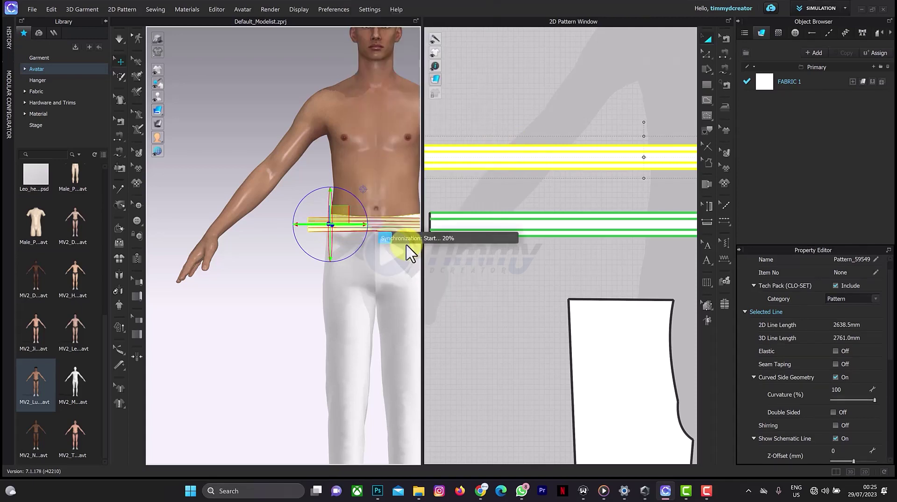
{"action": "left_click", "coordinate": [397, 245]}
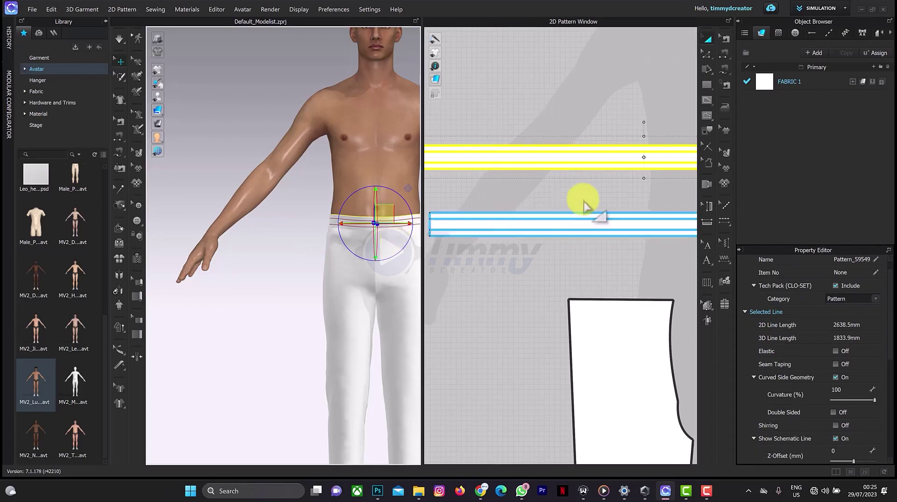
- Set the Sewing Line Type to Turned for the upper-edge and lower-edge seams between the cloned and original waistbands
{"action": "key", "text": "t"}
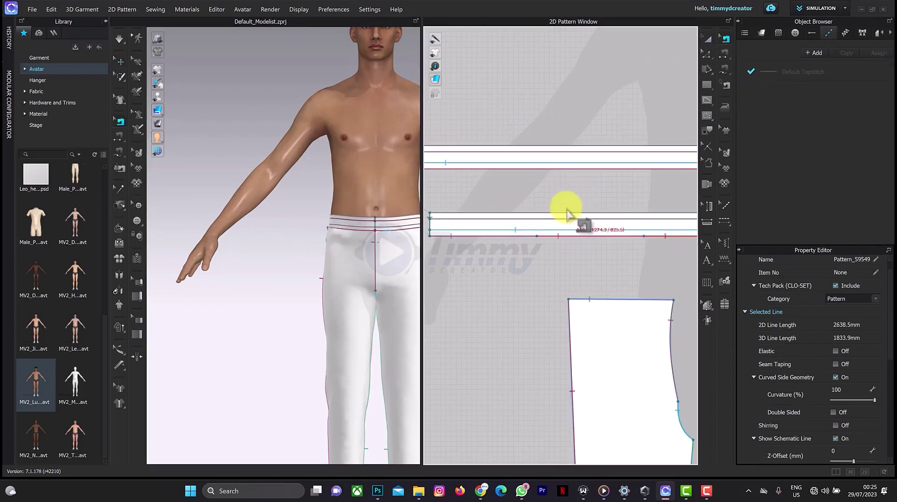
{"action": "scroll", "coordinate": [560, 210], "scroll_direction": "down", "scroll_amount": 2}
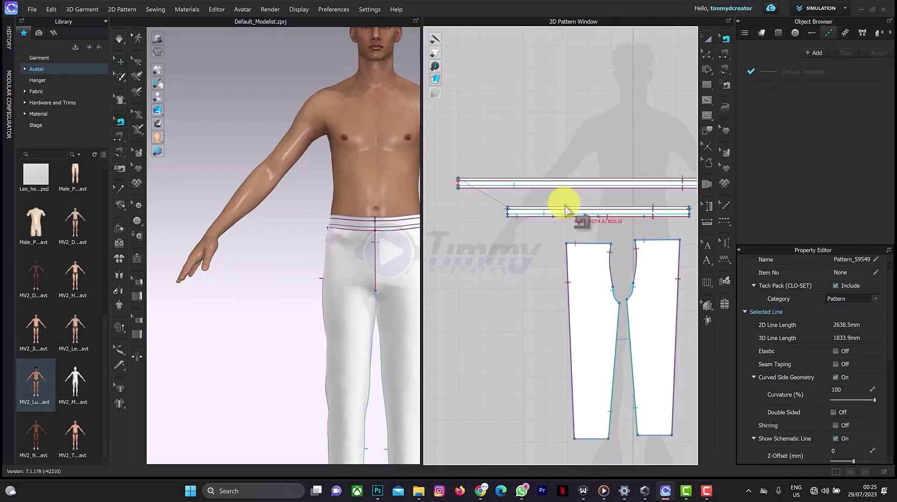
{"action": "left_click", "coordinate": [547, 182]}
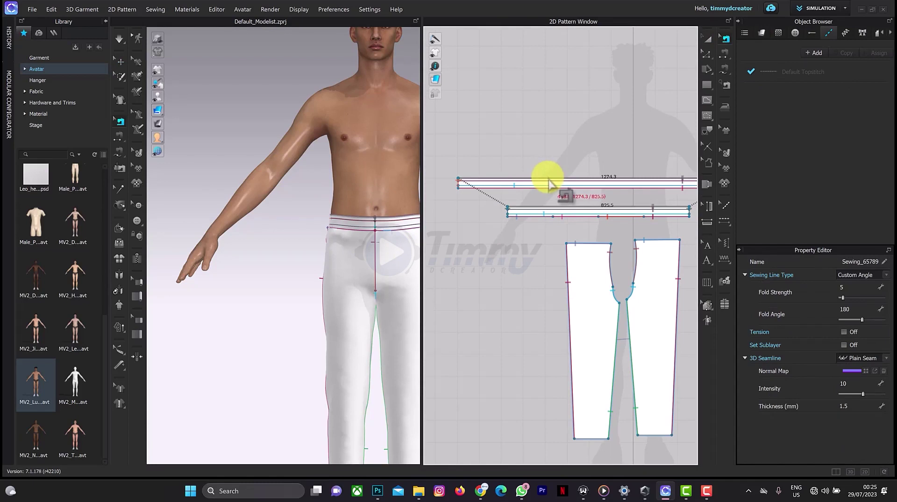
{"action": "left_click", "coordinate": [885, 275]}
{"action": "left_click", "coordinate": [880, 283]}
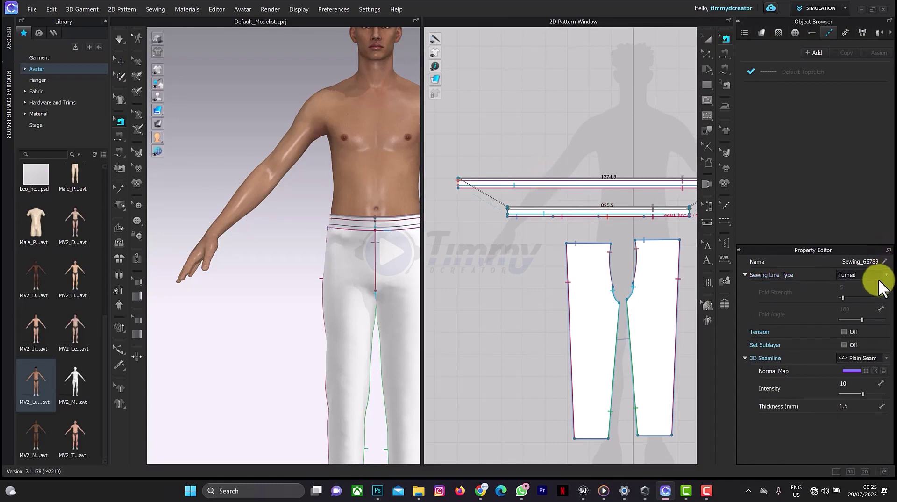
{"action": "left_click", "coordinate": [467, 189]}
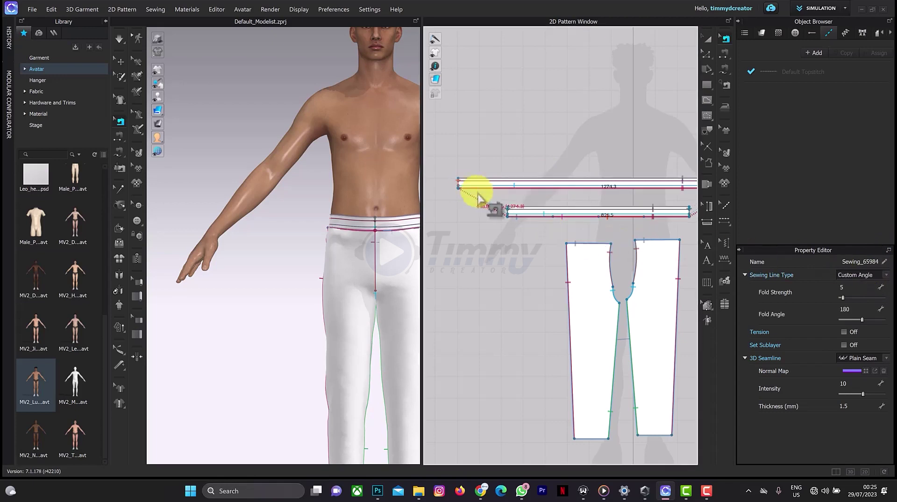
{"action": "left_click", "coordinate": [508, 215]}
{"action": "left_click", "coordinate": [885, 275]}
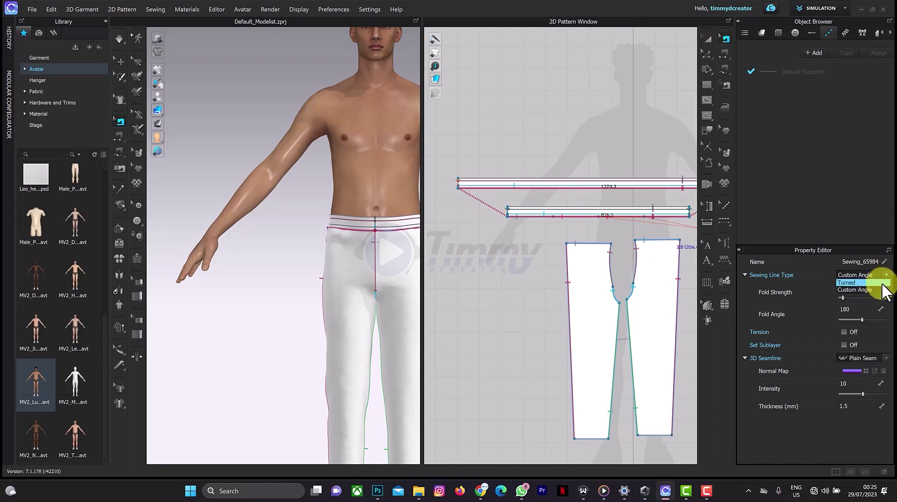
{"action": "left_click", "coordinate": [878, 283]}
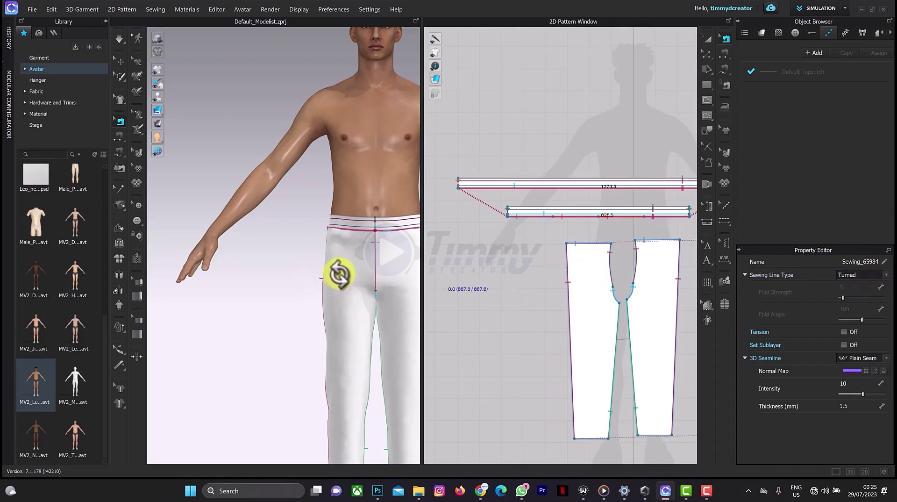
- Select all front and back trouser leg pieces on the avatar and freeze them
{"action": "right_click_drag", "start_coordinate": [340, 274], "coordinate": [349, 272]}
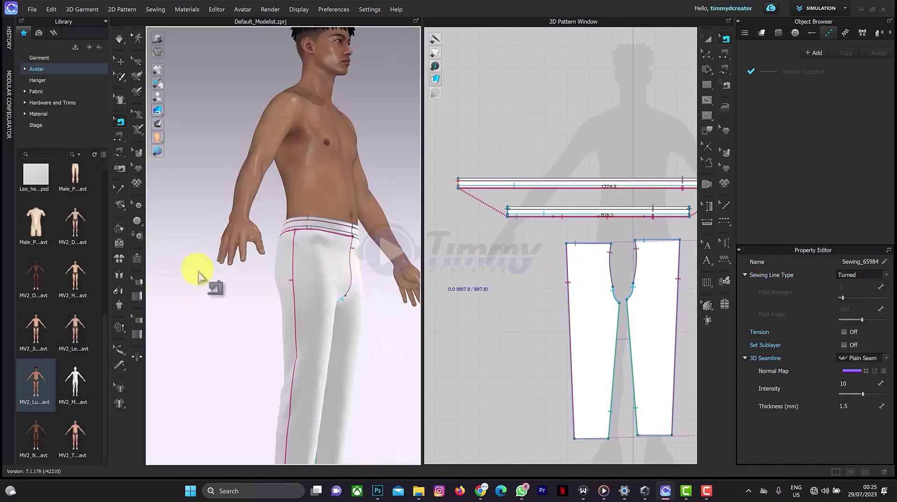
{"action": "key", "text": "q"}
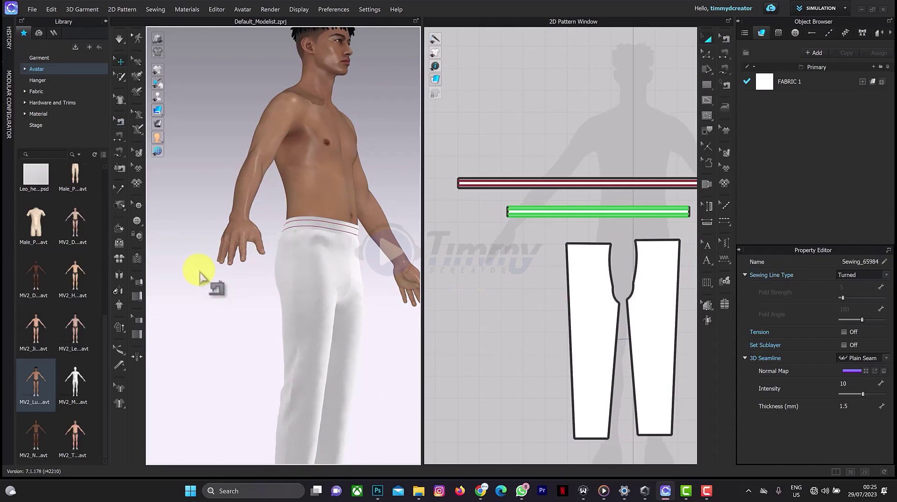
{"action": "left_click", "coordinate": [335, 310]}
{"action": "right_click_drag", "start_coordinate": [360, 293], "coordinate": [380, 306]}
{"action": "left_click", "coordinate": [389, 306]}
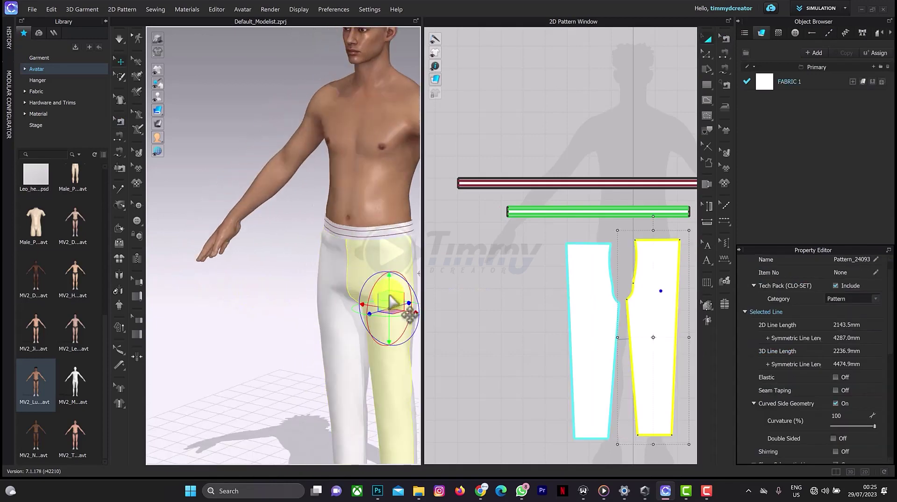
{"action": "left_click", "coordinate": [347, 310], "text": "shift"}
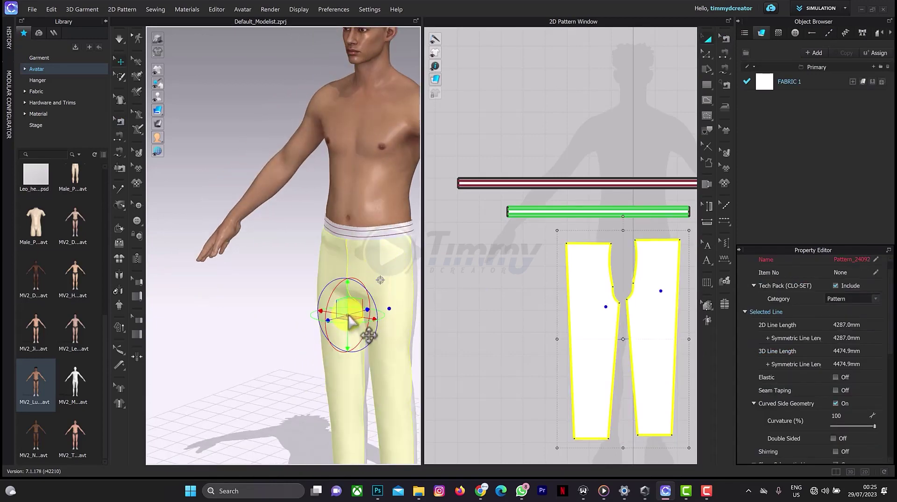
{"action": "right_click_drag", "start_coordinate": [374, 273], "coordinate": [392, 316]}
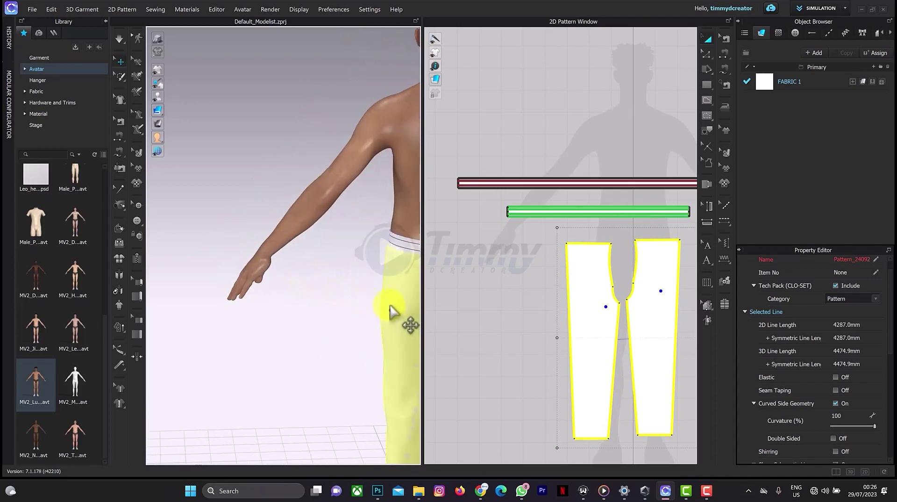
{"action": "left_click", "coordinate": [396, 320]}
{"action": "middle_click_drag", "start_coordinate": [396, 320], "coordinate": [343, 293]}
{"action": "right_click_drag", "start_coordinate": [343, 294], "coordinate": [242, 286]}
{"action": "left_click", "coordinate": [295, 296]}
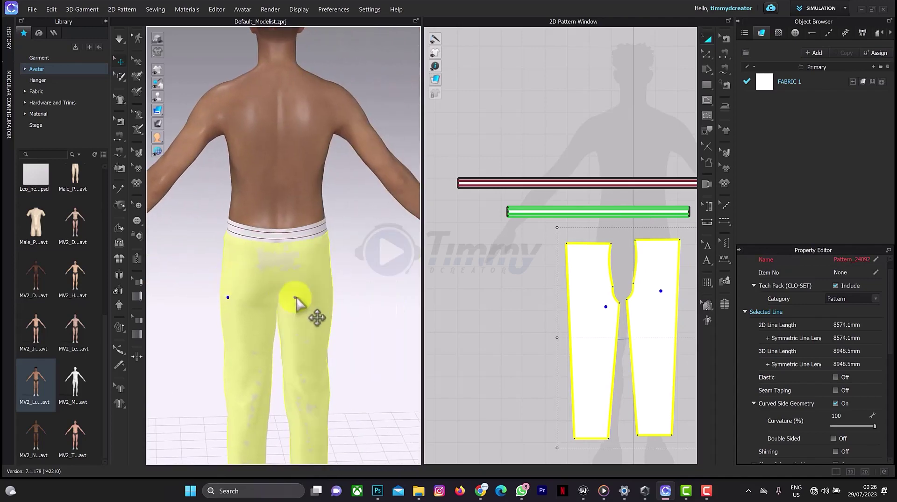
{"action": "right_click", "coordinate": [296, 296]}
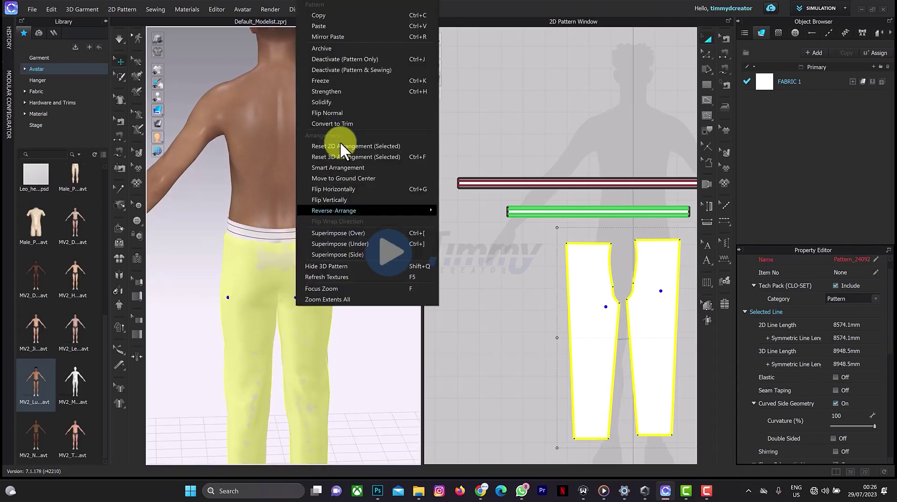
{"action": "left_click", "coordinate": [349, 79]}
- Simulate the garment to settle the waistband over the frozen trousers, and unfreeze the trouser pieces
{"action": "right_click_drag", "start_coordinate": [350, 239], "coordinate": [257, 239]}
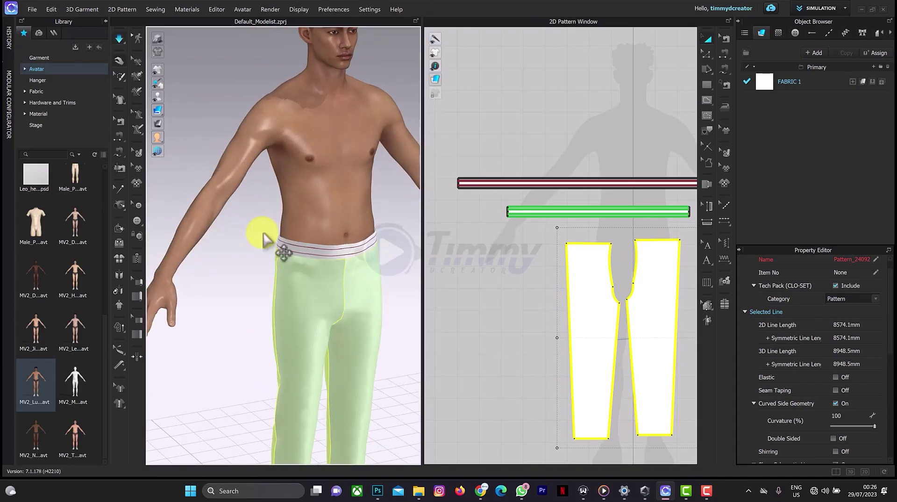
{"action": "mouse_move", "coordinate": [391, 234]}
{"action": "right_mouse_down"}
{"action": "mouse_move", "coordinate": [337, 226]}
{"action": "mouse_move", "coordinate": [362, 232]}
{"action": "mouse_move", "coordinate": [386, 216]}
{"action": "mouse_move", "coordinate": [387, 226]}
{"action": "right_mouse_up"}
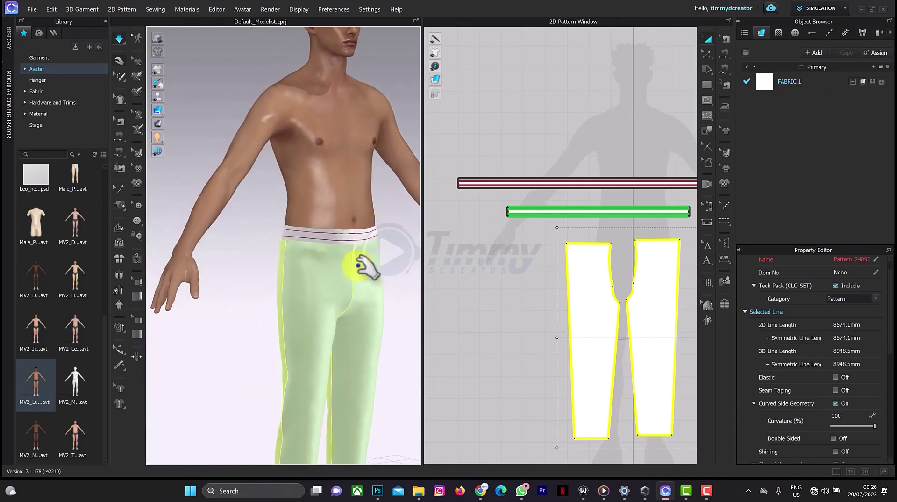
{"action": "right_click", "coordinate": [320, 291]}
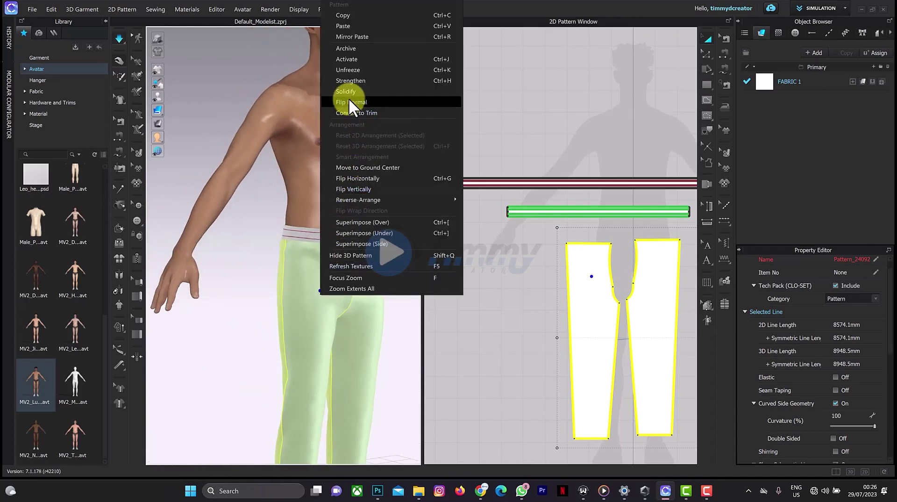
{"action": "left_click", "coordinate": [350, 71]}
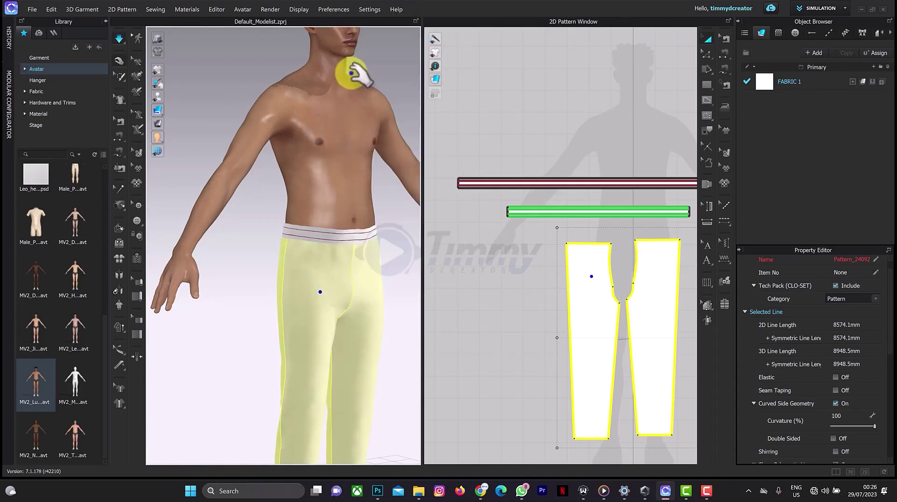
{"action": "right_click_drag", "start_coordinate": [350, 224], "coordinate": [410, 266]}
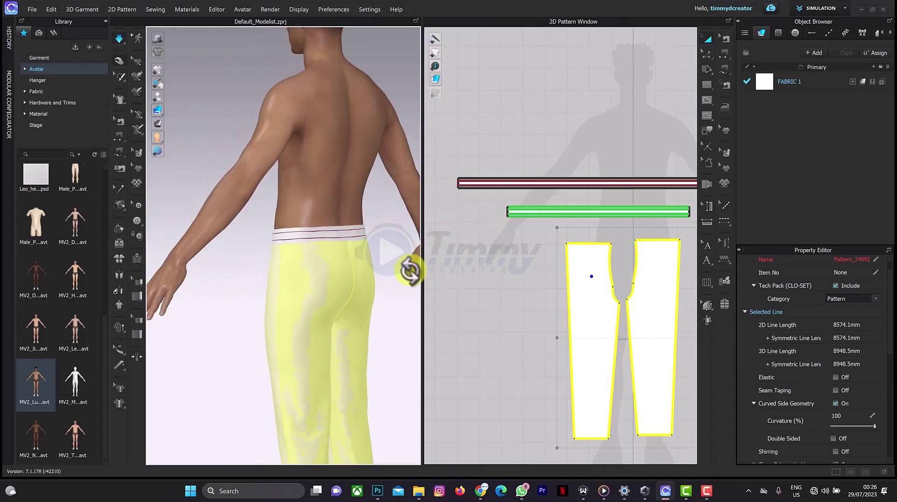
- Select all waistband and trouser pattern pieces and set their particle distance to 5 mm
{"action": "left_click", "coordinate": [407, 281]}
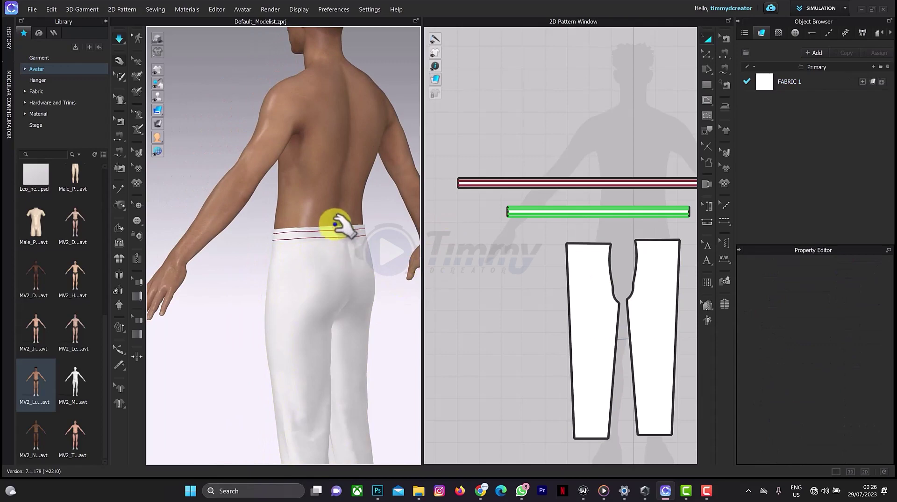
{"action": "scroll", "coordinate": [340, 226], "scroll_direction": "up", "scroll_amount": 3}
{"action": "right_click_drag", "start_coordinate": [342, 227], "coordinate": [326, 206]}
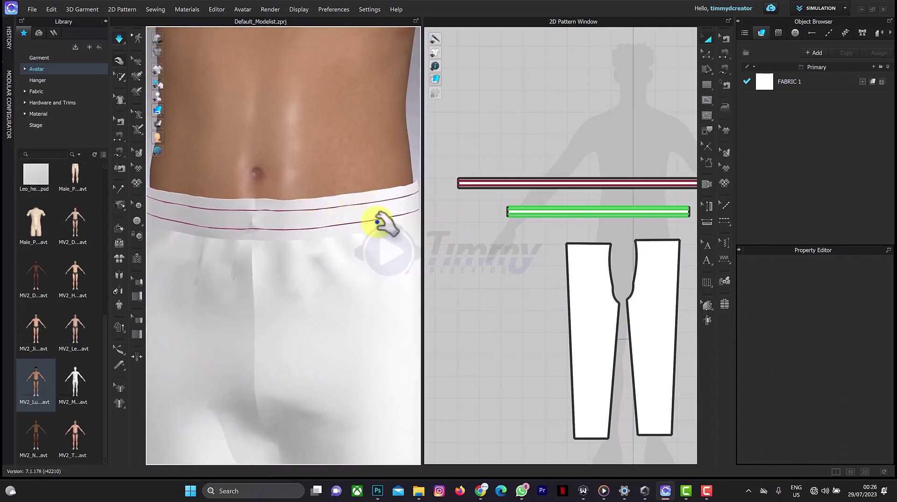
{"action": "left_click", "coordinate": [475, 178]}
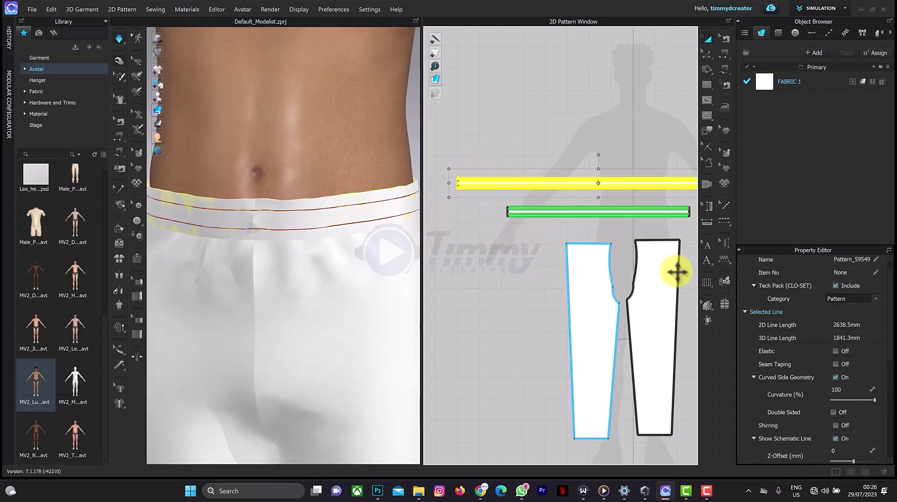
{"action": "scroll", "coordinate": [476, 270], "scroll_direction": "down", "scroll_amount": 3}
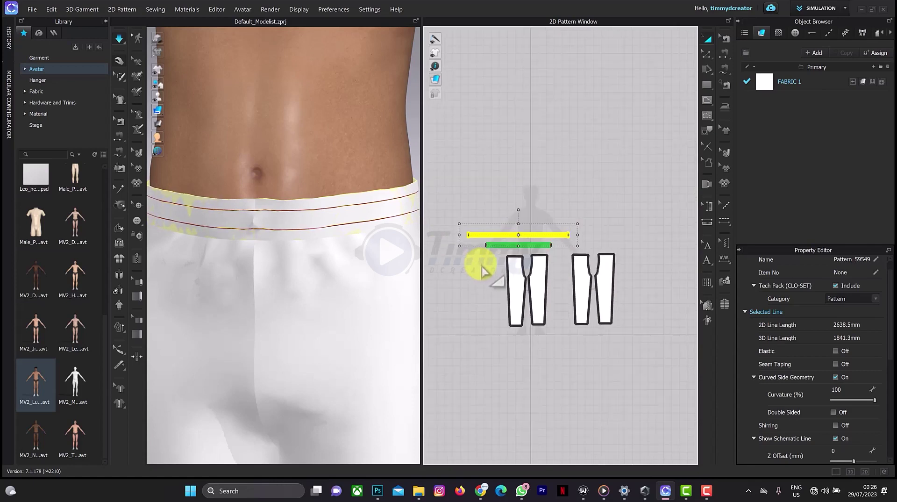
{"action": "key", "text": "ctrl+a"}
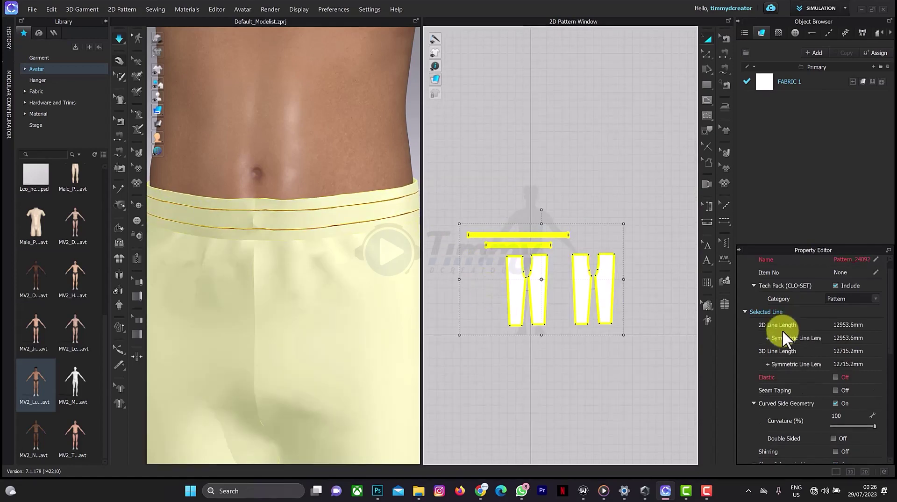
{"action": "scroll", "coordinate": [845, 365], "scroll_direction": "down", "scroll_amount": 4}
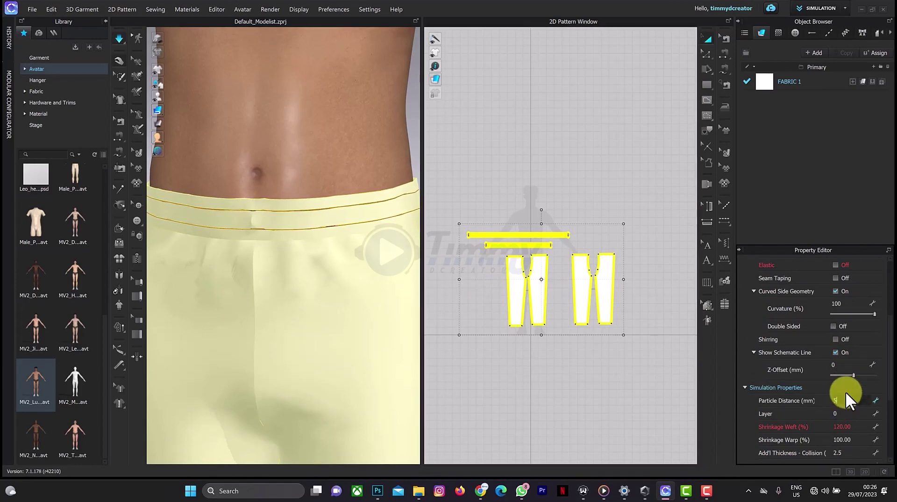
- Simulate the garment to settle the gathers along the front waistband, and clear the pattern selection
{"action": "left_click", "coordinate": [232, 262]}
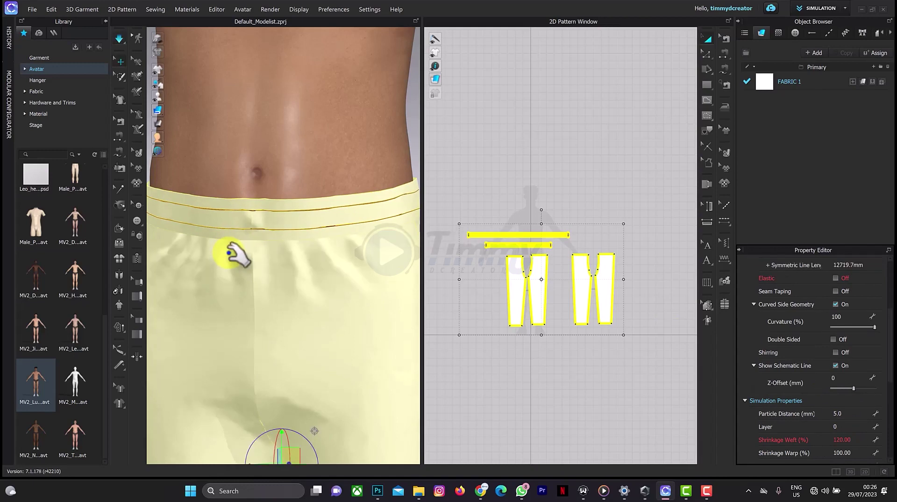
{"action": "left_click_drag", "start_coordinate": [228, 253], "coordinate": [340, 212]}
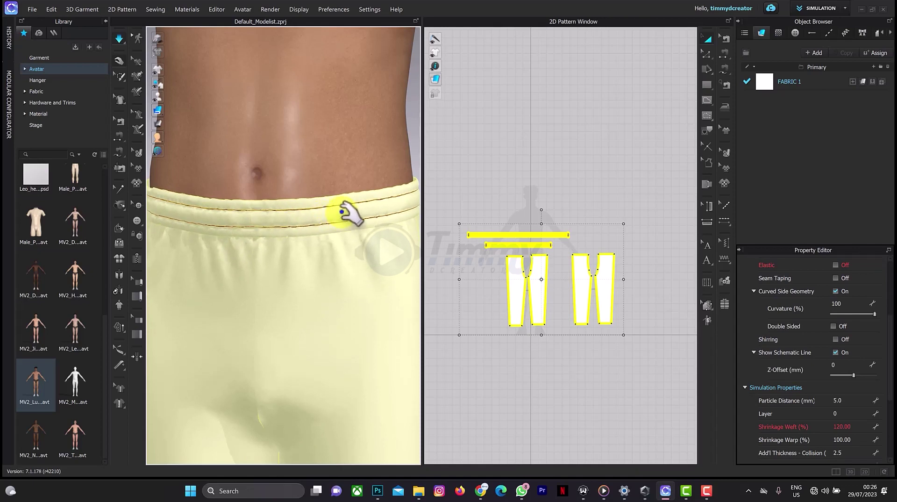
{"action": "left_click_drag", "start_coordinate": [363, 191], "coordinate": [373, 187]}
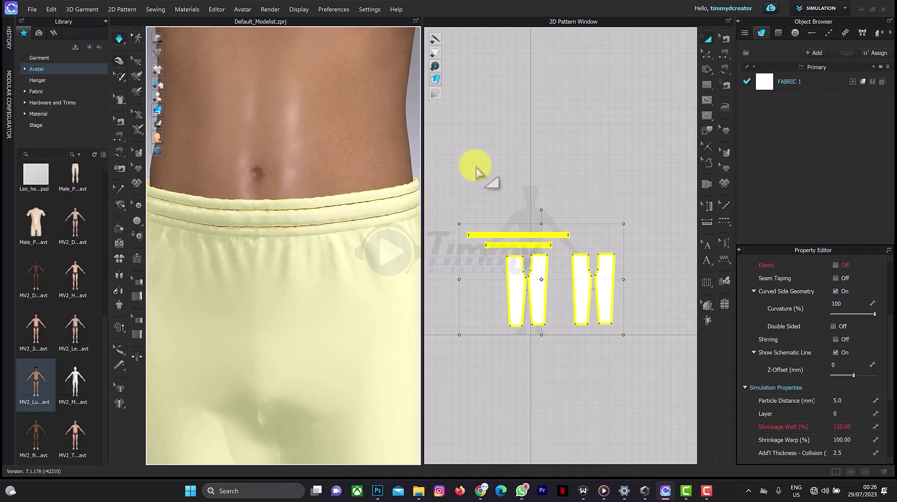
{"action": "left_click", "coordinate": [477, 172]}
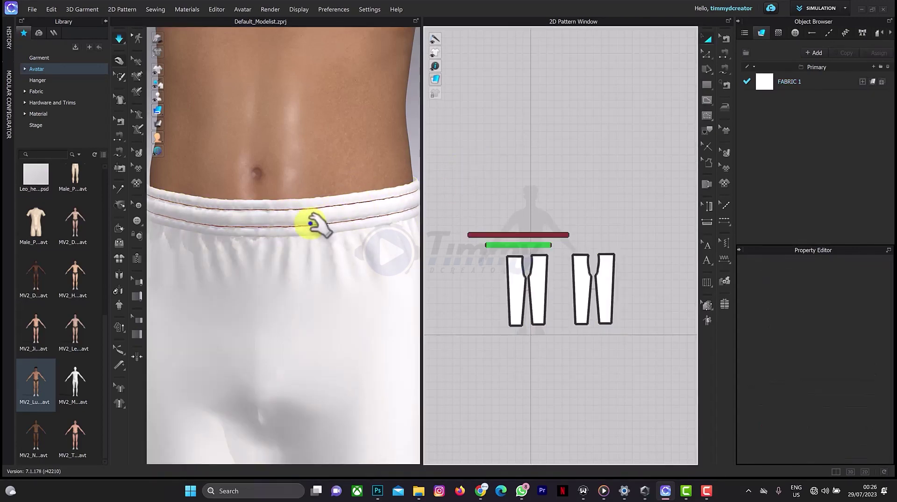
- Examine the gathered waistband on the avatar up close and from a distance, checking its folds and stitched lines
{"action": "right_click_drag", "start_coordinate": [281, 215], "coordinate": [487, 212]}
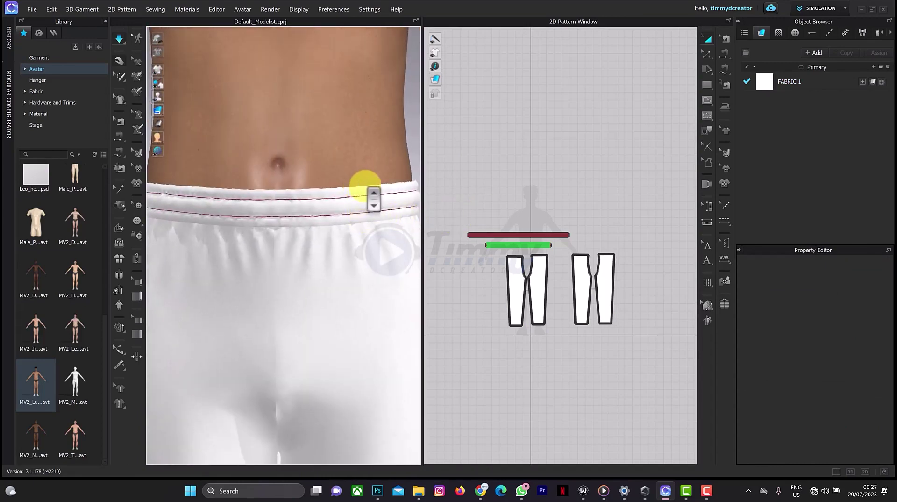
{"action": "scroll", "coordinate": [373, 198], "scroll_direction": "up", "scroll_amount": 2}
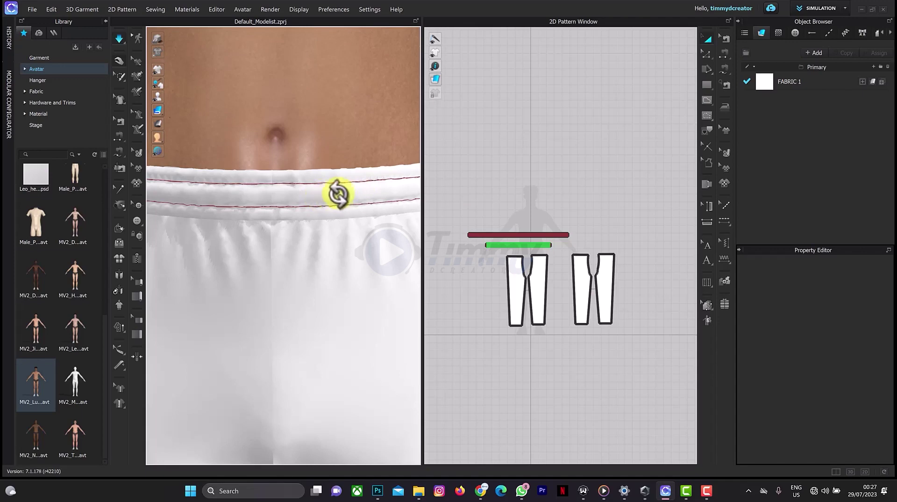
{"action": "right_click_drag", "start_coordinate": [338, 194], "coordinate": [528, 195]}
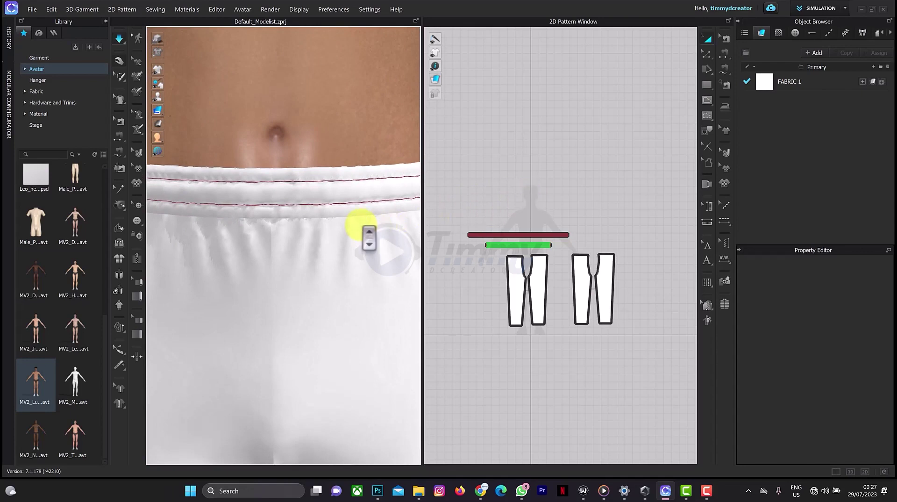
{"action": "scroll", "coordinate": [358, 226], "scroll_direction": "down", "scroll_amount": 2}
{"action": "scroll", "coordinate": [350, 209], "scroll_direction": "down", "scroll_amount": 3}
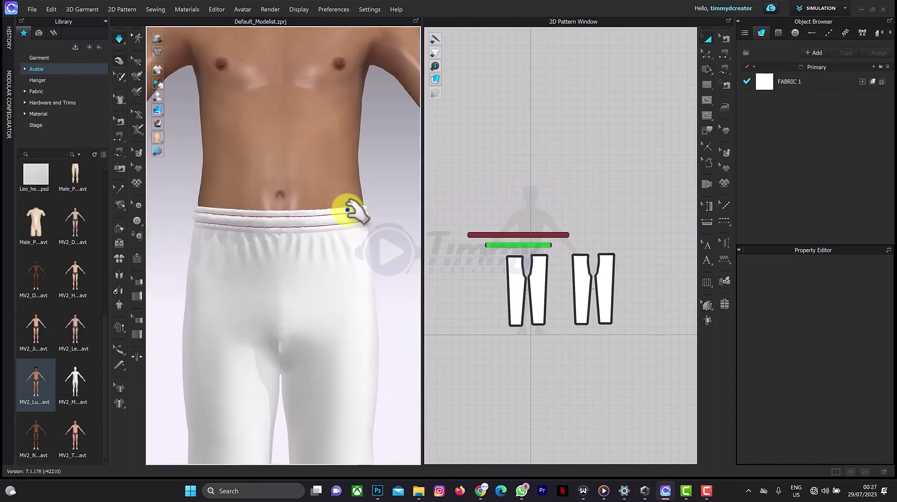
{"action": "scroll", "coordinate": [344, 223], "scroll_direction": "down", "scroll_amount": 3}
{"action": "right_click_drag", "start_coordinate": [354, 225], "coordinate": [423, 229]}
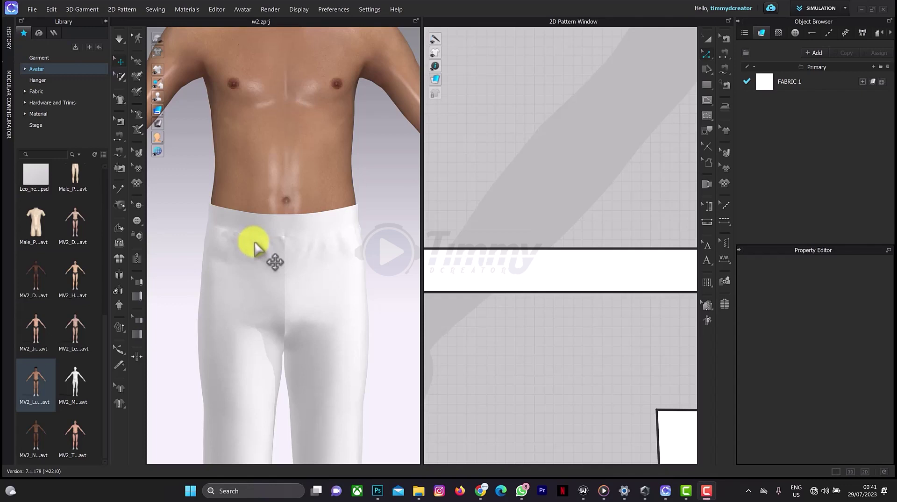
- Draw a 45 mm vertical internal line across the plain waistband pattern in w2.zprj, about 250 mm from its left end
{"action": "right_click_drag", "start_coordinate": [212, 231], "coordinate": [260, 234]}
{"action": "right_click_drag", "start_coordinate": [340, 224], "coordinate": [231, 228]}
{"action": "right_click_drag", "start_coordinate": [340, 240], "coordinate": [240, 226]}
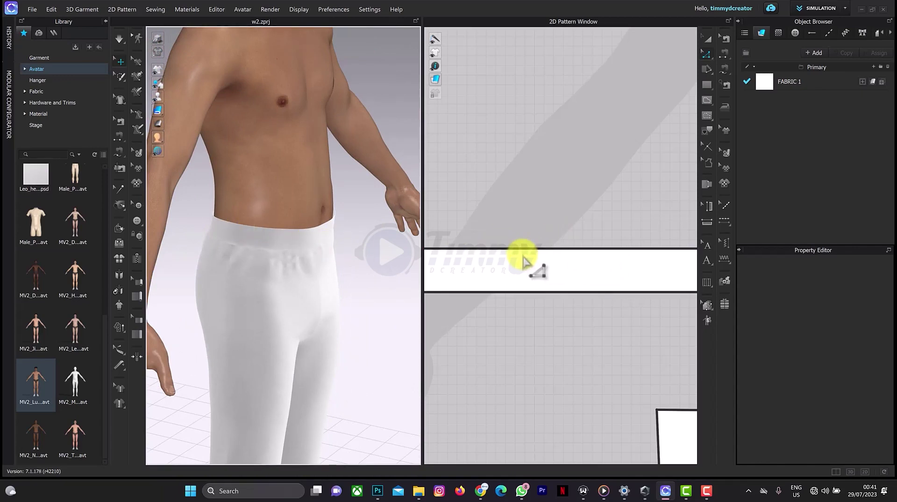
{"action": "scroll", "coordinate": [536, 280], "scroll_direction": "down", "scroll_amount": 3}
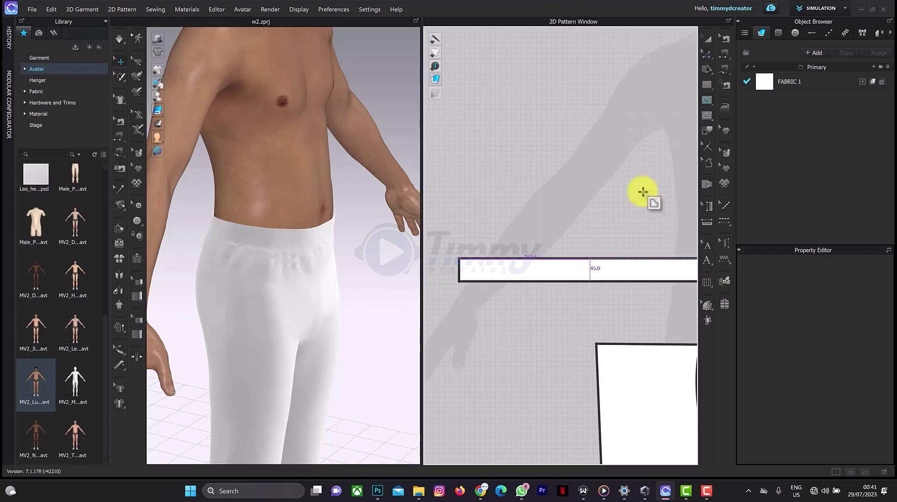
{"action": "left_click_drag", "start_coordinate": [709, 99], "coordinate": [749, 96]}
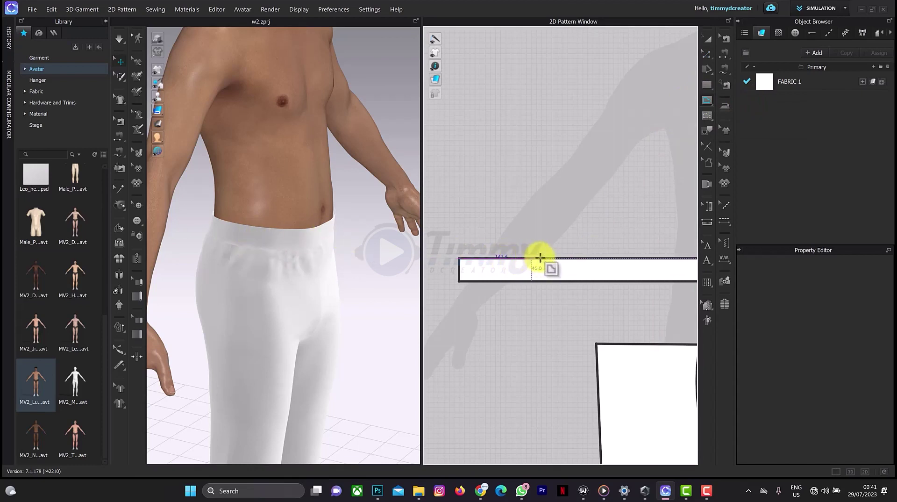
{"action": "left_click", "coordinate": [588, 263]}
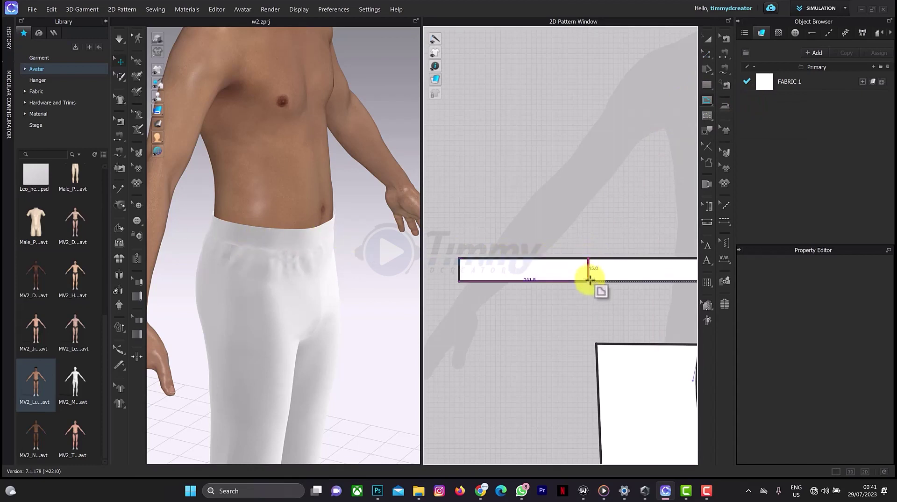
{"action": "left_click", "coordinate": [590, 281]}
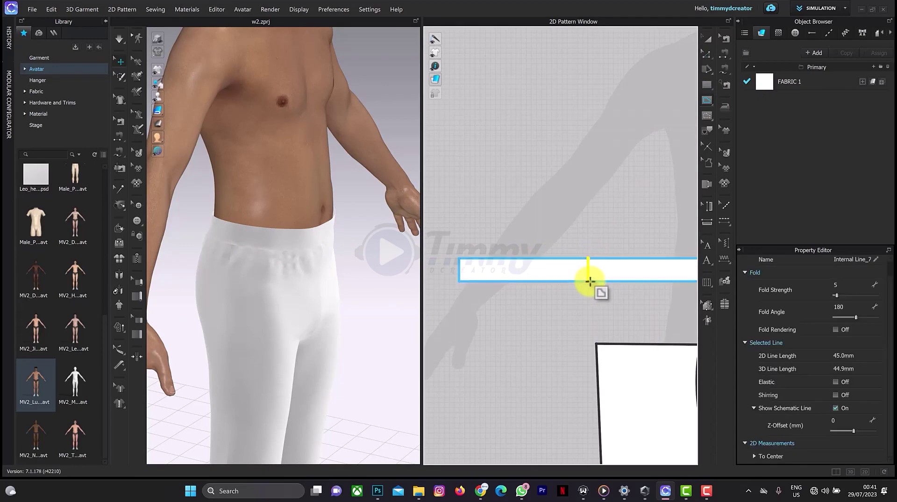
- Shift the internal line slightly toward the waistband's centre and paste a copy about 136 mm nearer the left end
{"action": "right_click_drag", "start_coordinate": [294, 219], "coordinate": [248, 236]}
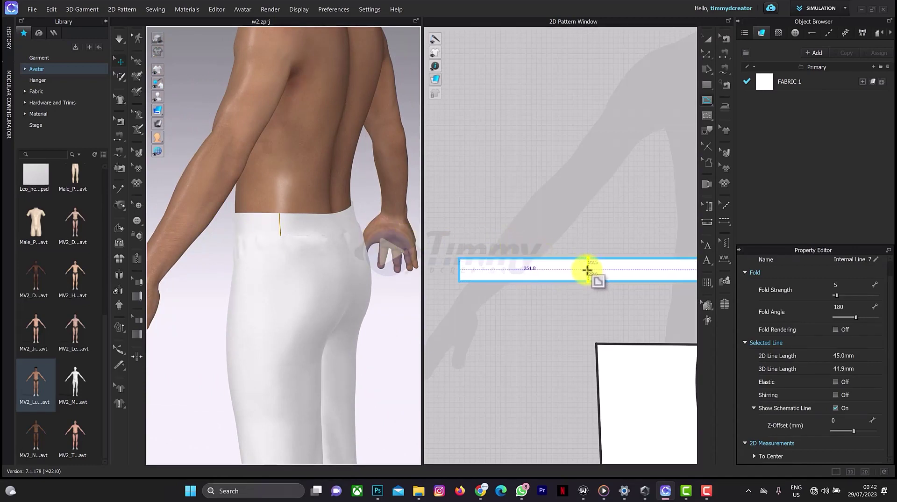
{"action": "key", "text": "z"}
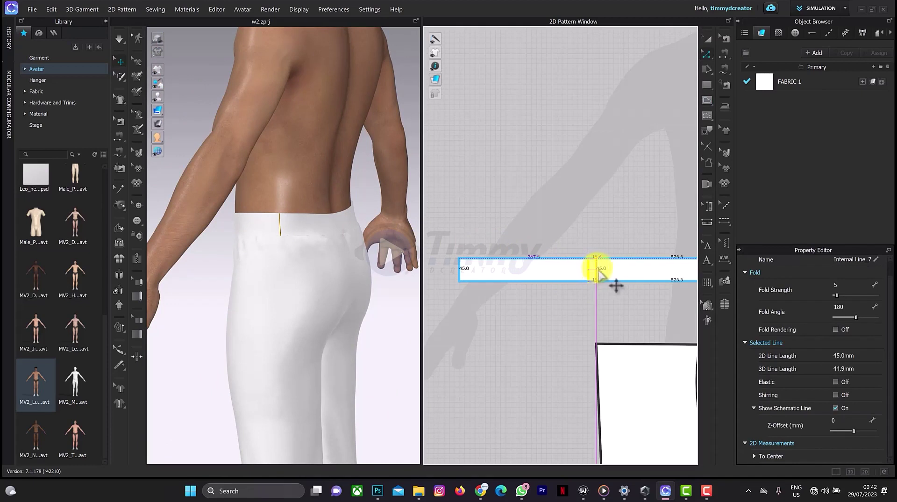
{"action": "left_click_drag", "start_coordinate": [598, 271], "coordinate": [602, 271]}
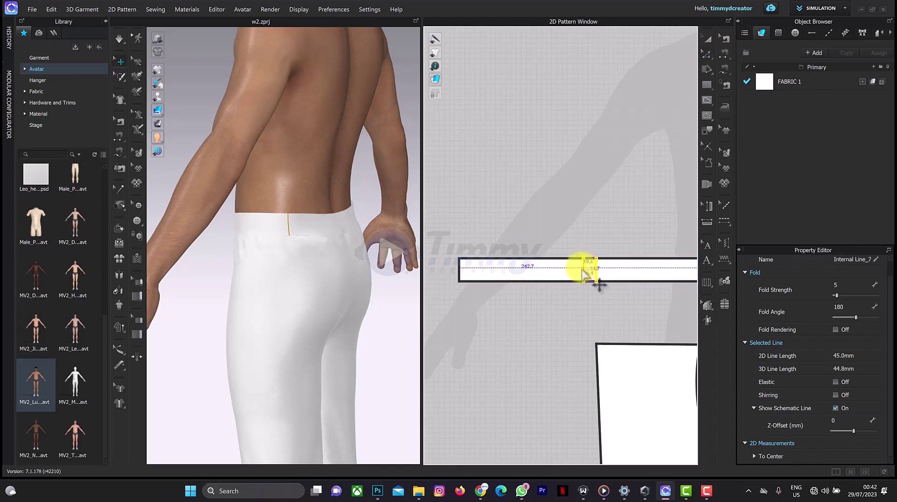
{"action": "left_click", "coordinate": [526, 273]}
{"action": "right_click_drag", "start_coordinate": [304, 234], "coordinate": [315, 237]}
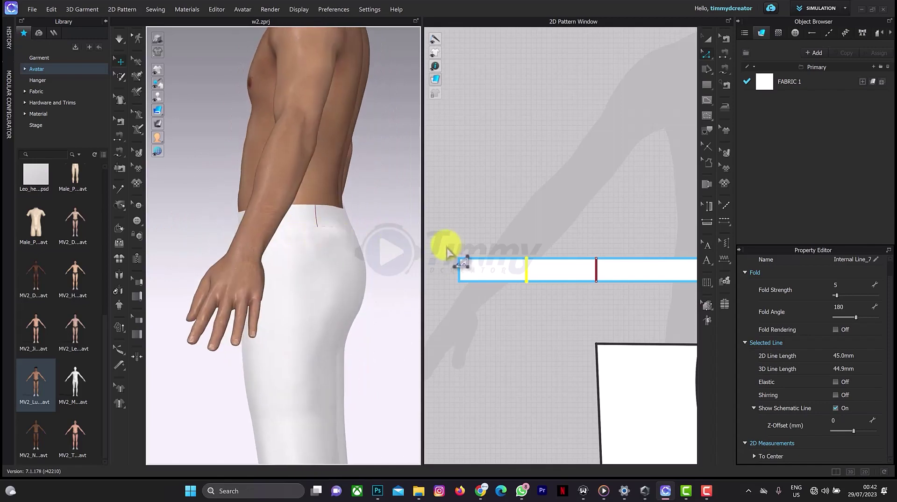
- Cut & Sew the waistband along both vertical internal lines to separate a short side segment
{"action": "left_click", "coordinate": [595, 273]}
{"action": "right_click", "coordinate": [594, 270]}
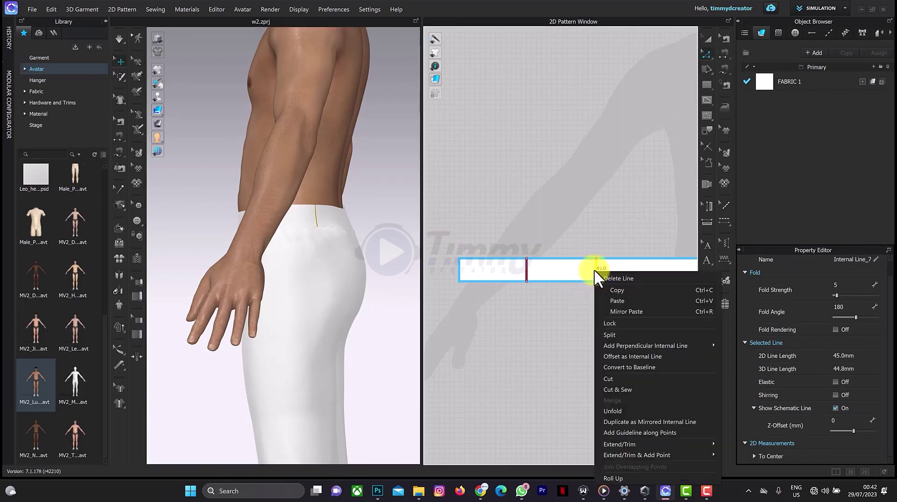
{"action": "left_click", "coordinate": [612, 389]}
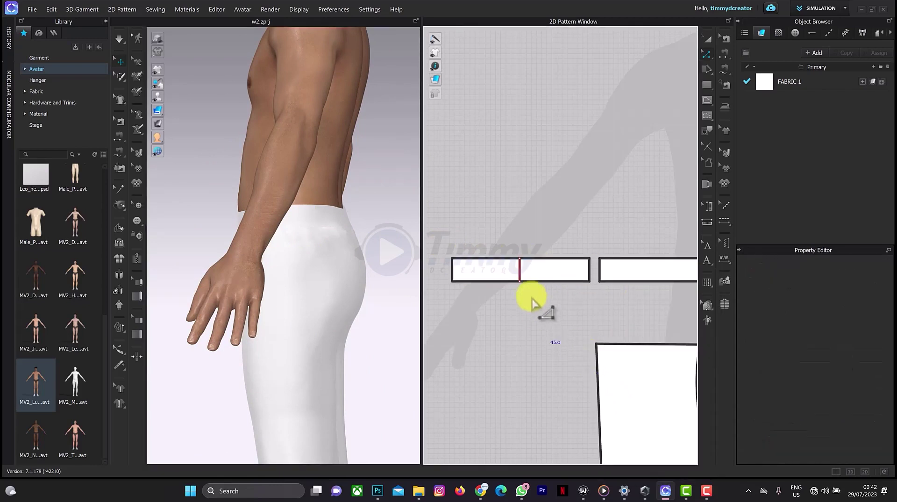
{"action": "left_click", "coordinate": [521, 278]}
{"action": "right_click", "coordinate": [521, 278]}
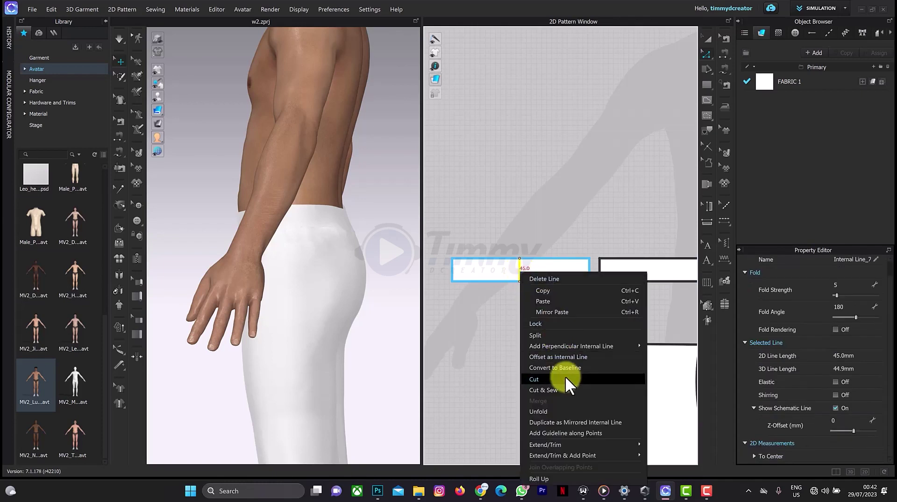
{"action": "left_click", "coordinate": [555, 395]}
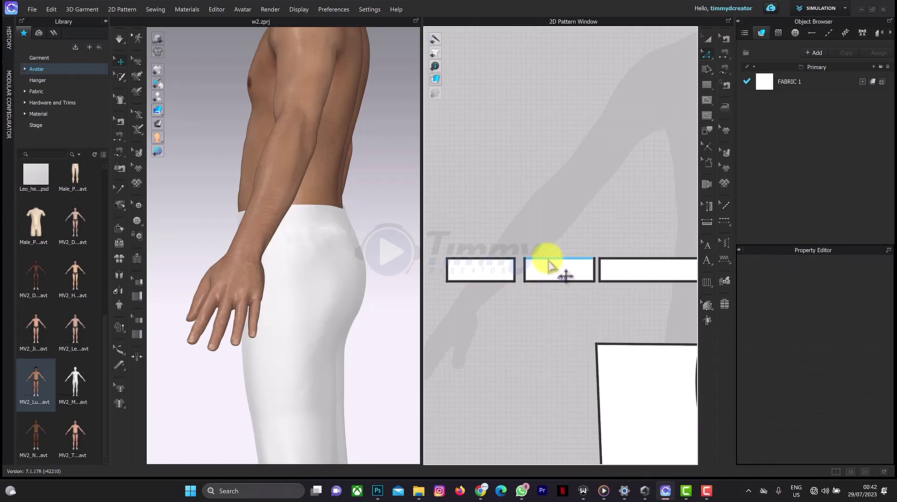
- Offset the short side segment's lower edge as one centred internal line, and enable Elastic on its horizontal lines with Strength 50.6 and Ratio 74
{"action": "mouse_move", "coordinate": [220, 186]}
{"action": "right_mouse_down"}
{"action": "mouse_move", "coordinate": [266, 200]}
{"action": "mouse_move", "coordinate": [306, 192]}
{"action": "mouse_move", "coordinate": [224, 187]}
{"action": "right_mouse_up"}
{"action": "left_click", "coordinate": [562, 282]}
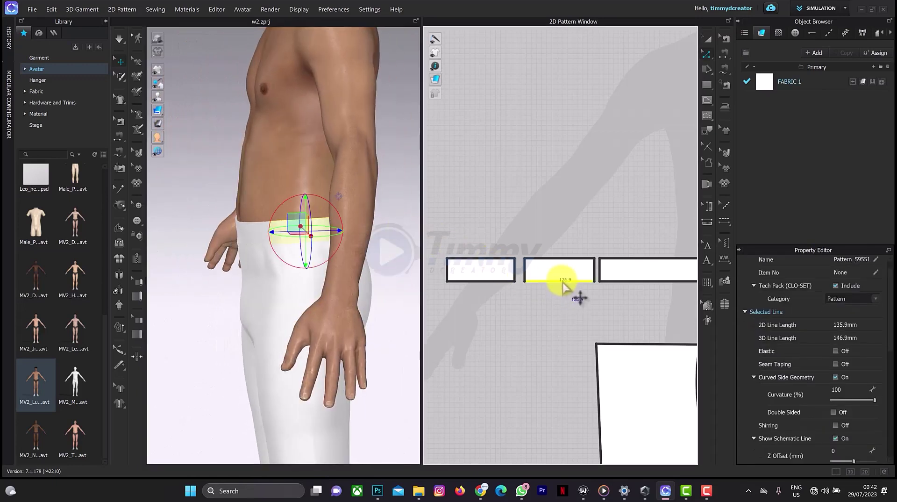
{"action": "right_click", "coordinate": [563, 283]}
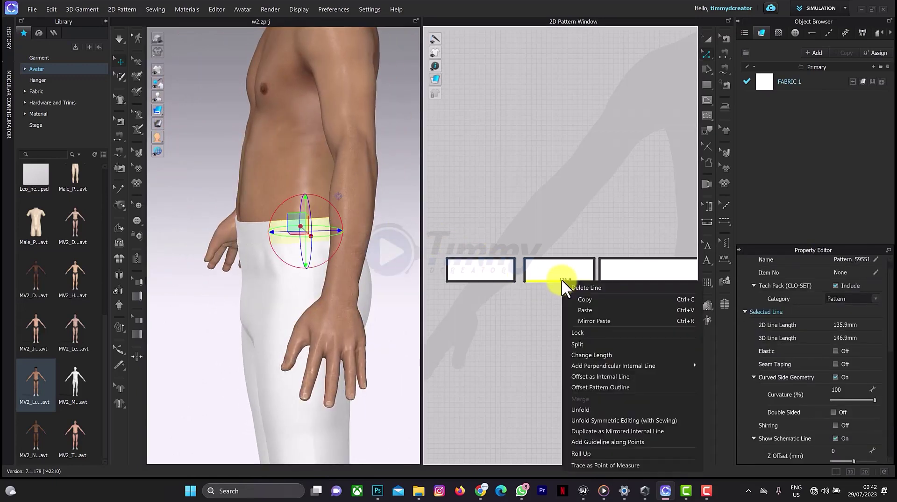
{"action": "left_click", "coordinate": [601, 377]}
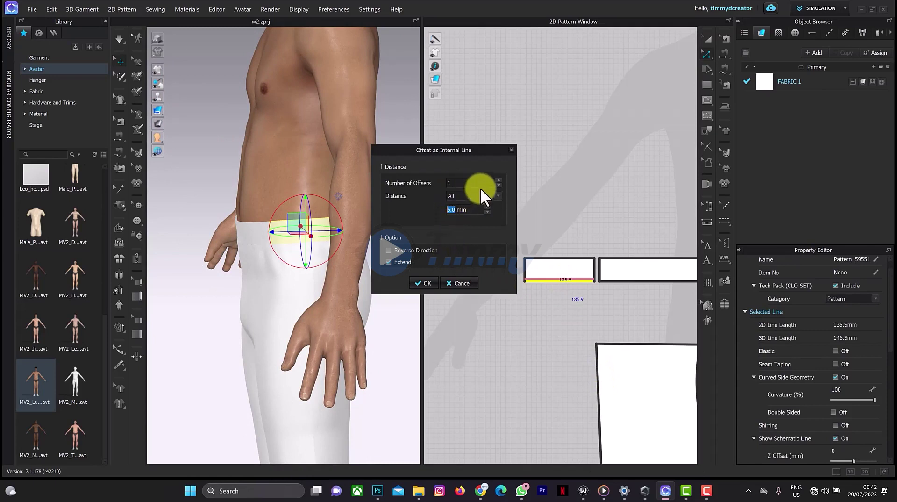
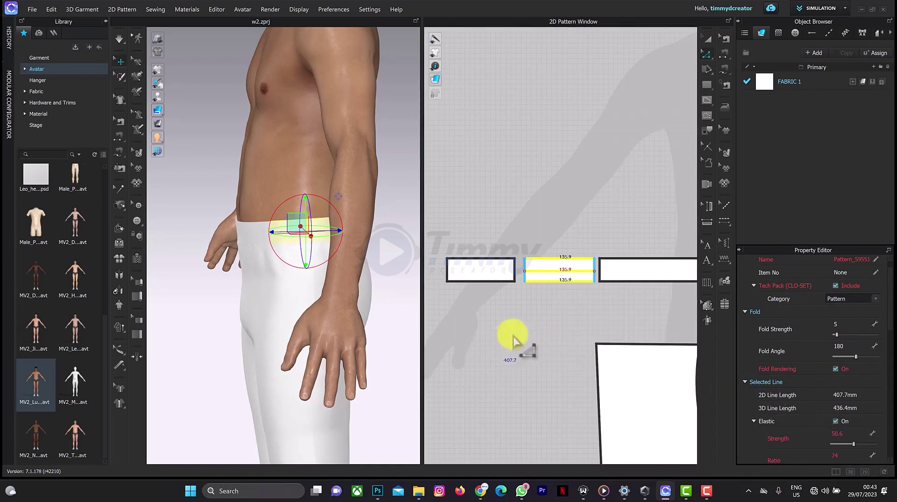
{"action": "left_click", "coordinate": [514, 339]}
- Layer Clone (Under) the short elastic waistband segment, place the copy above the original, and turn off the copy's Elastic
{"action": "key", "text": "a"}
{"action": "left_click", "coordinate": [546, 258]}
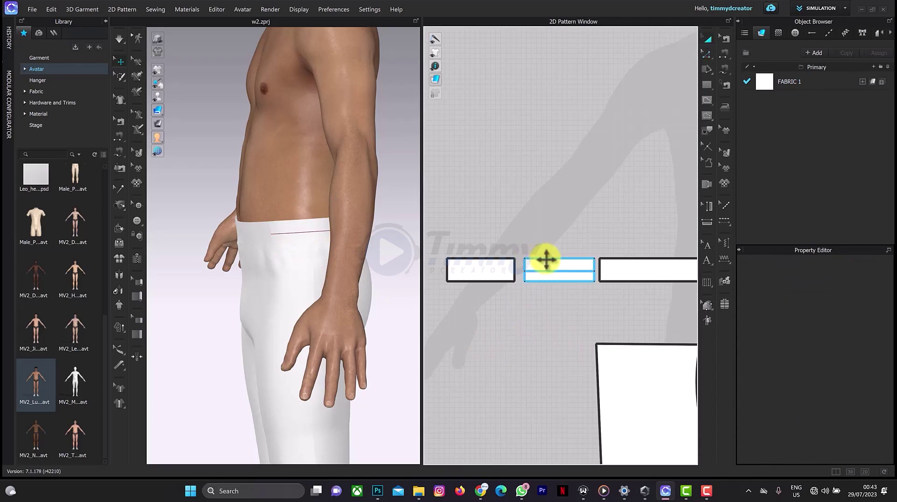
{"action": "left_click", "coordinate": [546, 258]}
{"action": "right_click", "coordinate": [547, 257]}
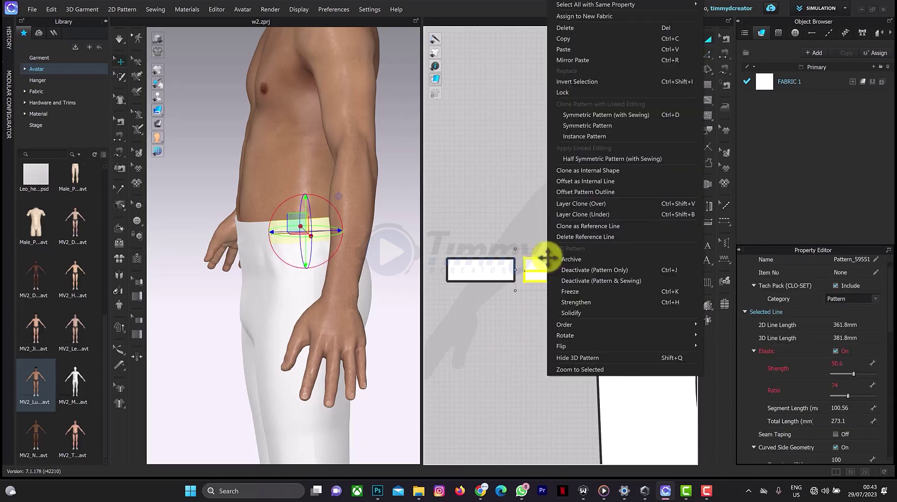
{"action": "left_click", "coordinate": [587, 214]}
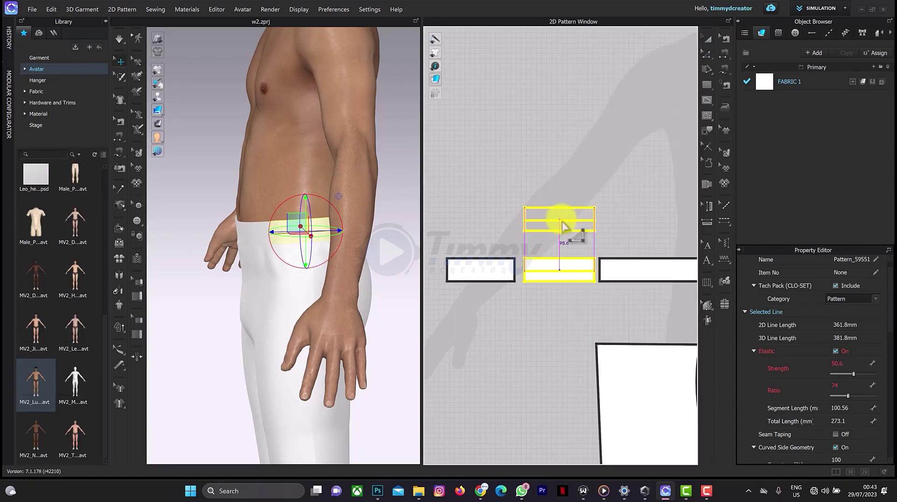
{"action": "left_click", "coordinate": [560, 219]}
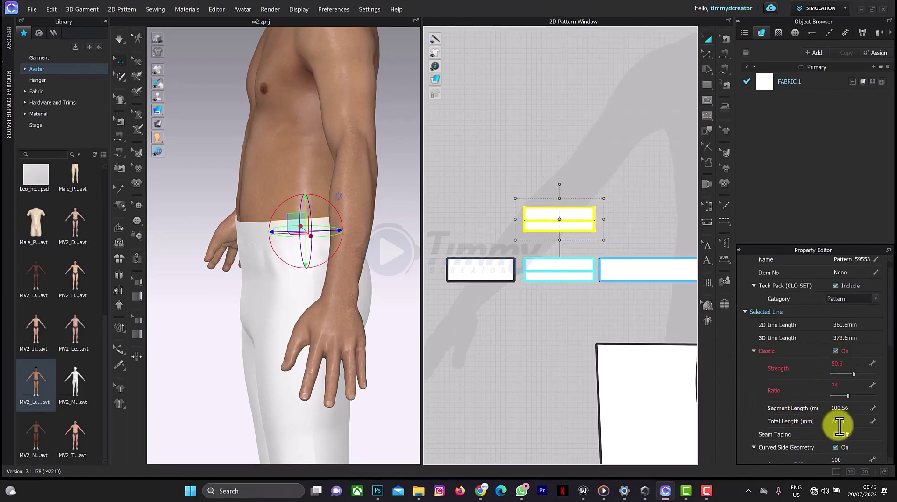
{"action": "left_click", "coordinate": [835, 350]}
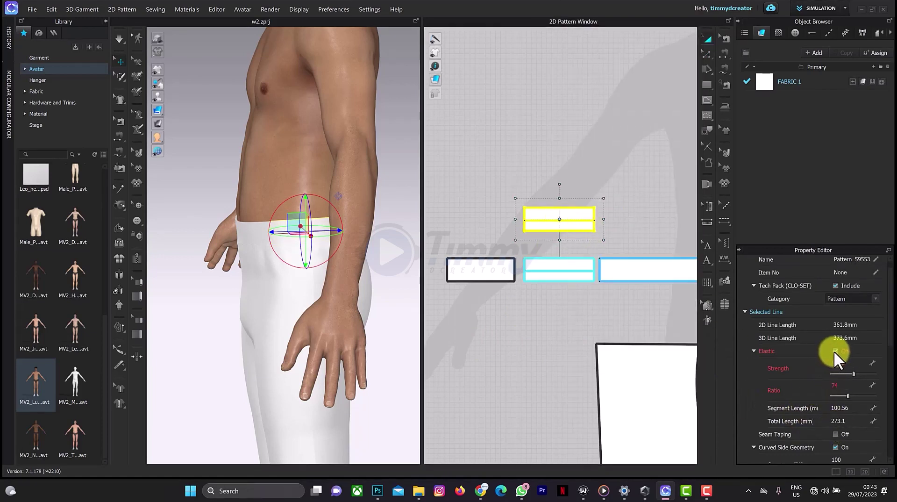
- Remove the cloned segment's linked editing and stretch it symmetrically to about 232 mm wide
{"action": "right_click", "coordinate": [569, 216]}
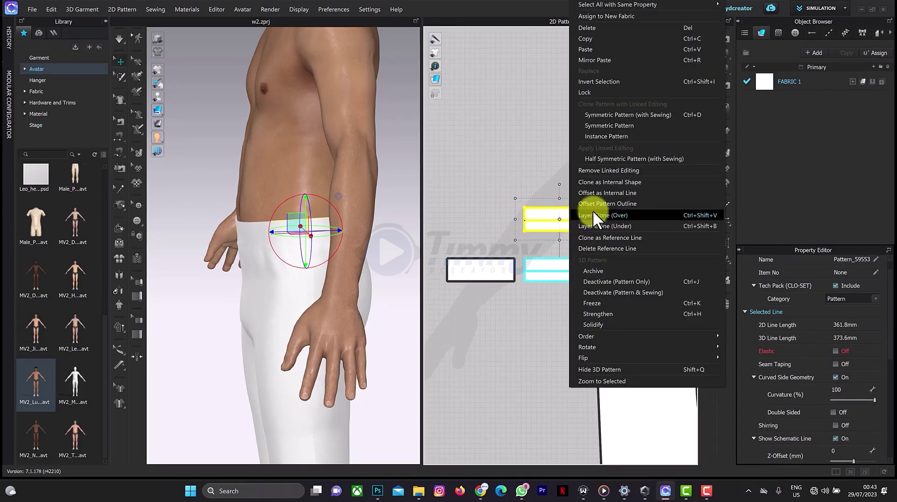
{"action": "left_click", "coordinate": [612, 169]}
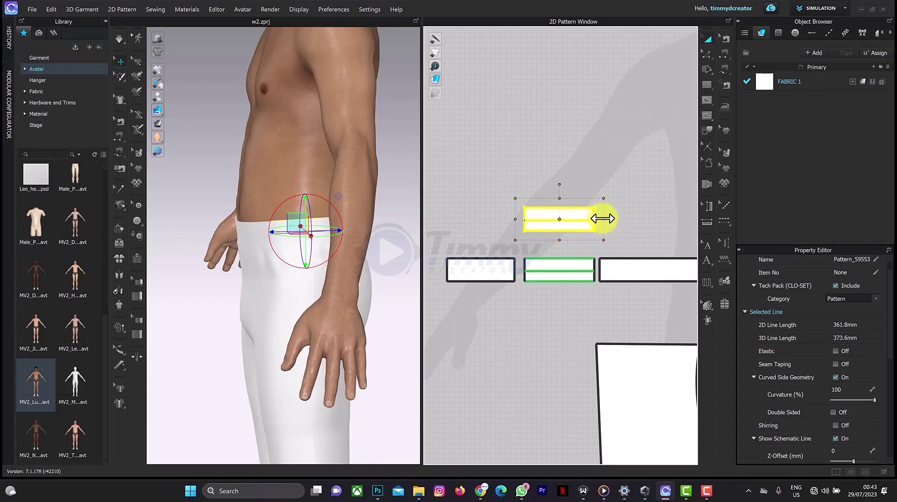
{"action": "left_click_drag", "start_coordinate": [605, 219], "coordinate": [652, 225]}
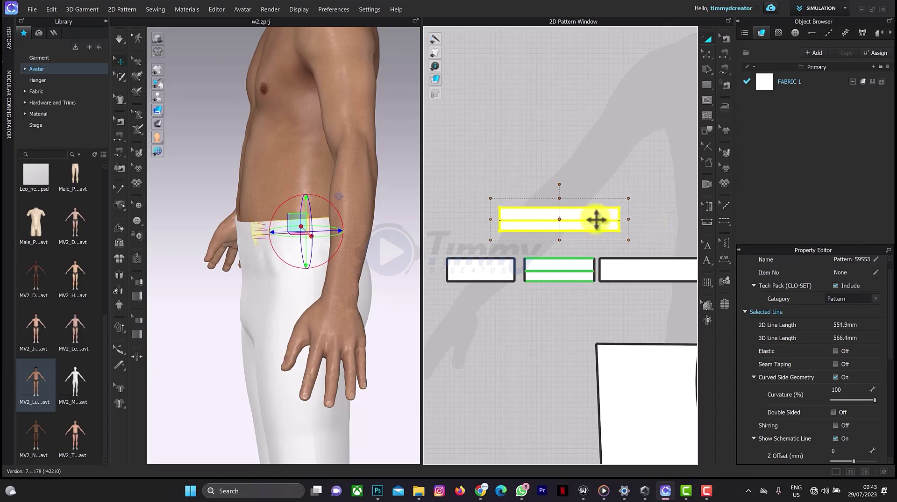
- Delete the existing sewing between the widened clone and the short waistband segment
{"action": "key", "text": "n"}
{"action": "left_click", "coordinate": [539, 258]}
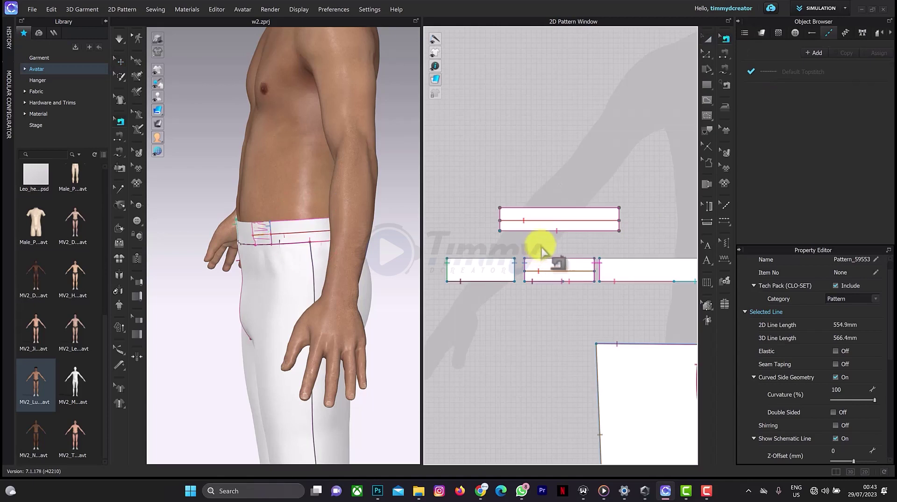
{"action": "left_click", "coordinate": [545, 231]}
{"action": "right_click", "coordinate": [549, 230]}
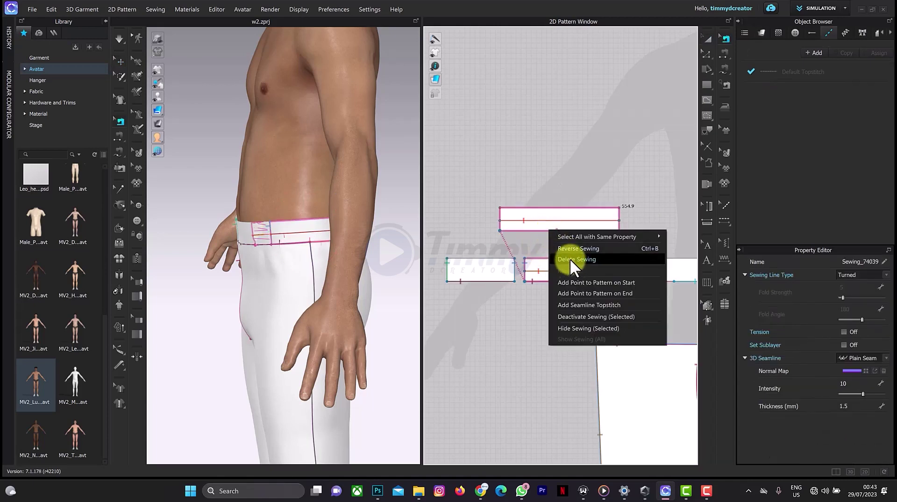
{"action": "left_click", "coordinate": [569, 259]}
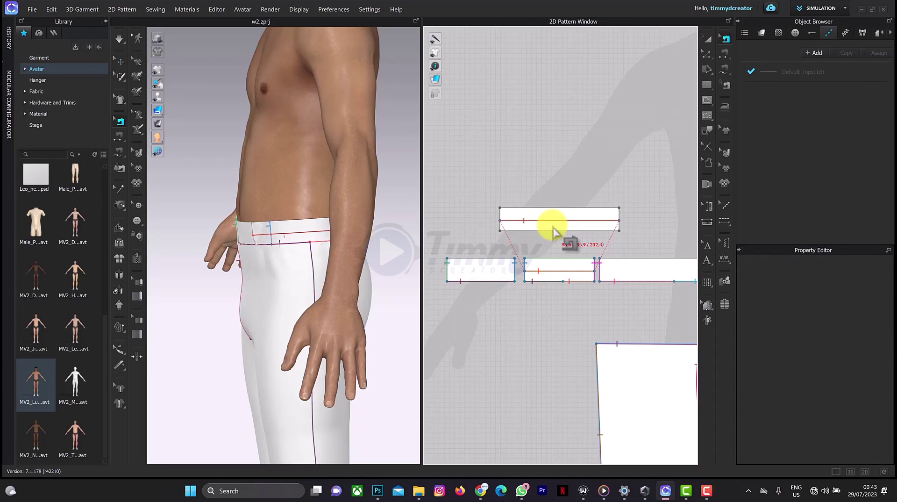
- Sew the widened clone's upper and lower edges to the matching long edges of the short waistband segment
{"action": "left_click", "coordinate": [551, 208]}
{"action": "left_click", "coordinate": [557, 258]}
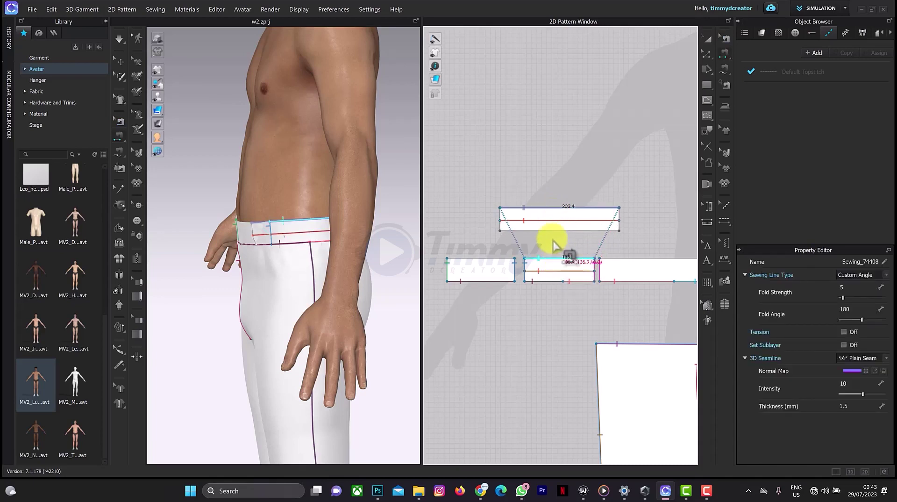
{"action": "left_click", "coordinate": [545, 229]}
{"action": "left_click", "coordinate": [558, 281]}
- Sew both 45 mm end edges of the widened clone to the corresponding ends of the short waistband segment
{"action": "left_click", "coordinate": [500, 218]}
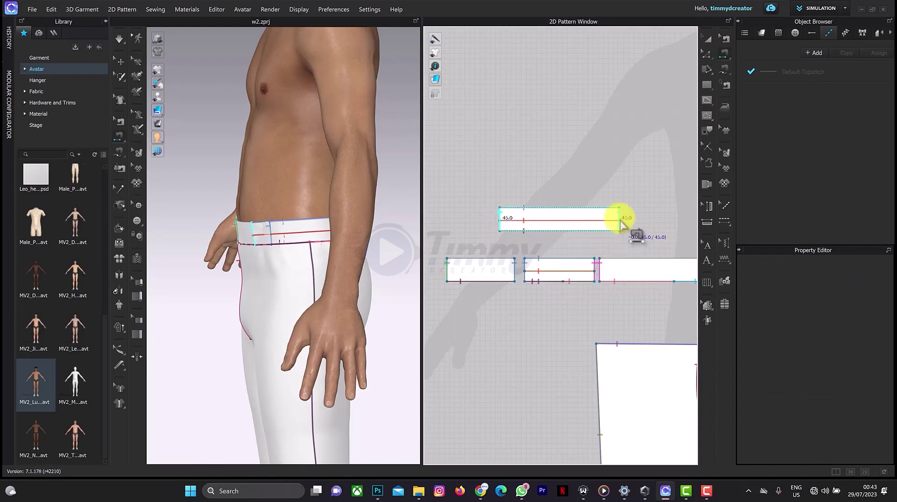
{"action": "left_click", "coordinate": [527, 269]}
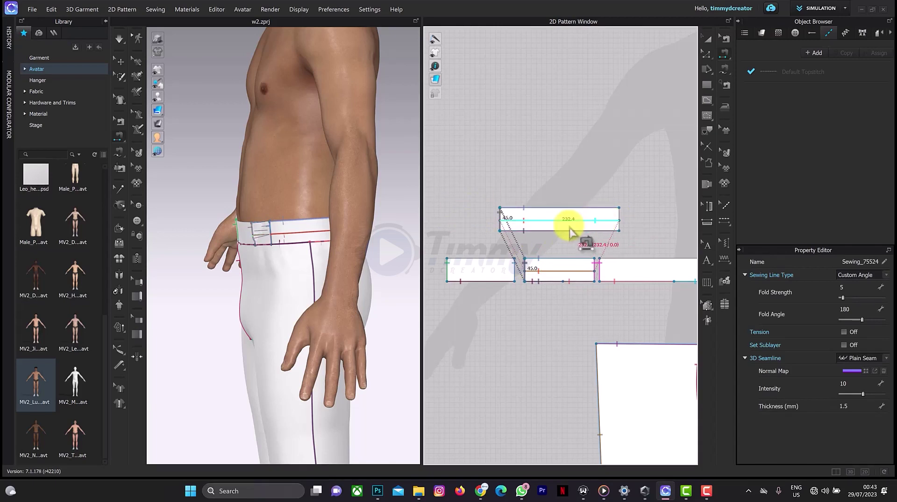
{"action": "left_click", "coordinate": [619, 218]}
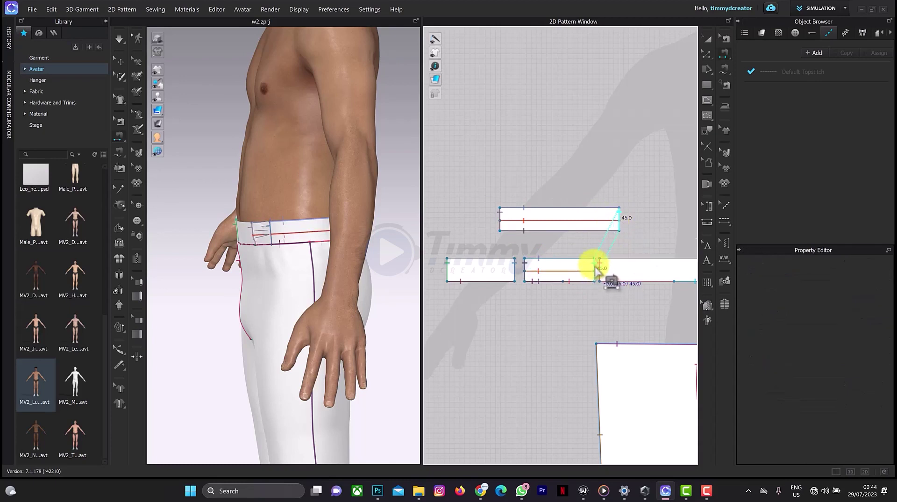
{"action": "left_click", "coordinate": [597, 270]}
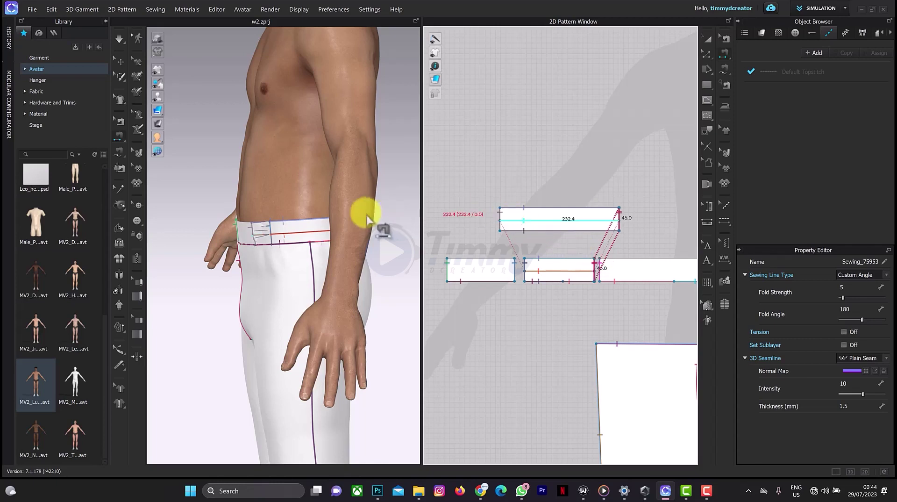
- Superimpose the widened clone under the side waistband segment on the avatar
{"action": "key", "text": "2"}
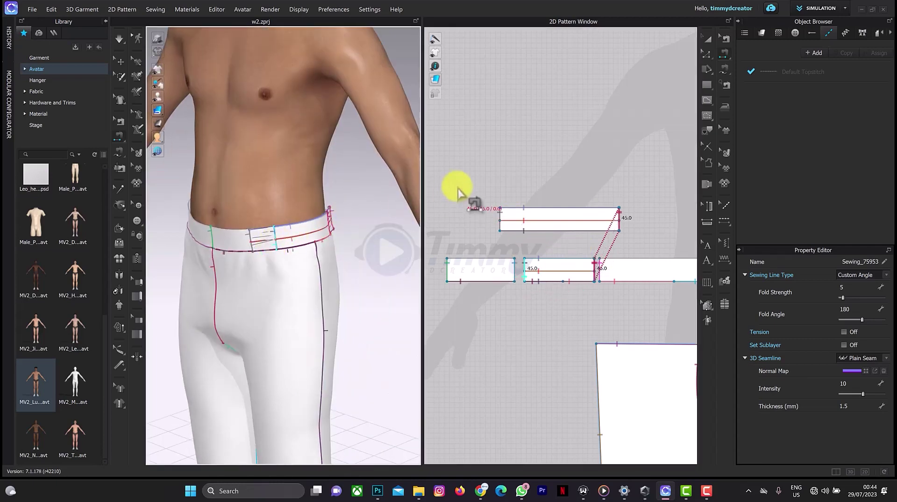
{"action": "key", "text": "q"}
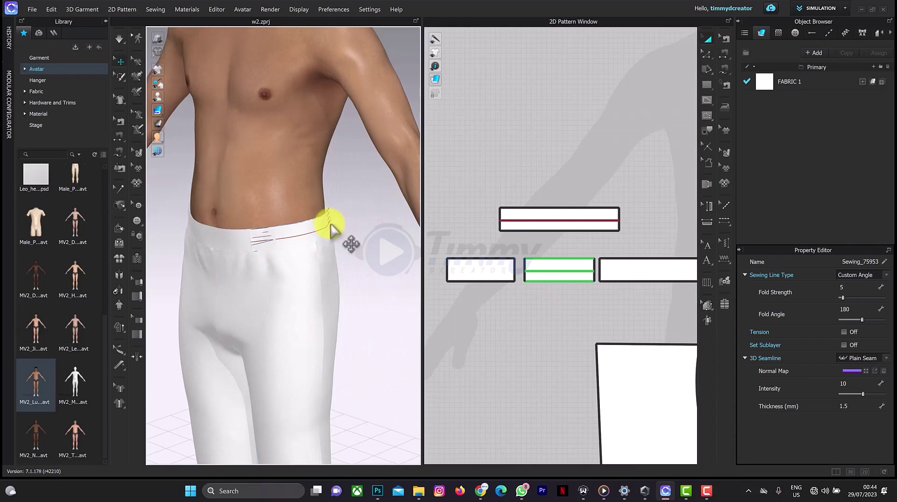
{"action": "left_click", "coordinate": [331, 229]}
{"action": "right_click", "coordinate": [330, 224]}
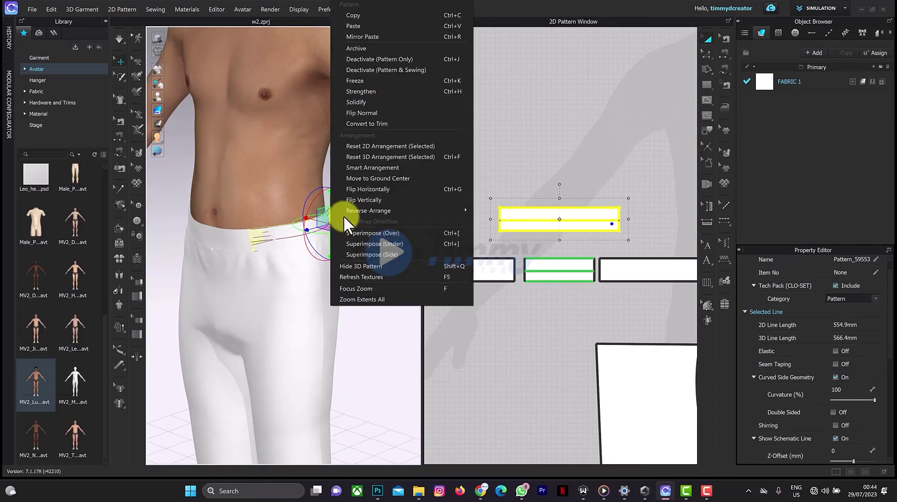
{"action": "left_click", "coordinate": [372, 244]}
- Freeze the front and back trouser leg patterns on both sides
{"action": "left_click_drag", "start_coordinate": [347, 247], "coordinate": [285, 327]}
{"action": "right_click_drag", "start_coordinate": [285, 327], "coordinate": [300, 352]}
{"action": "left_click", "coordinate": [323, 322]}
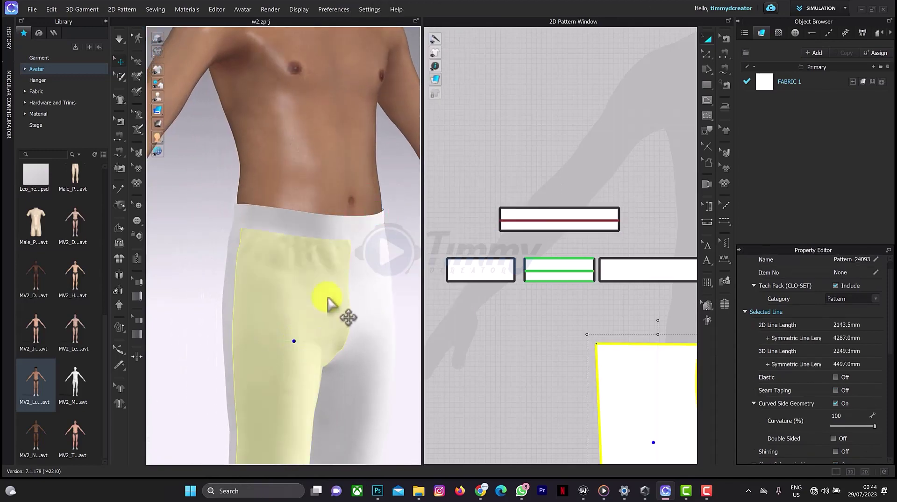
{"action": "right_click_drag", "start_coordinate": [374, 255], "coordinate": [350, 310]}
{"action": "left_click", "coordinate": [363, 308]}
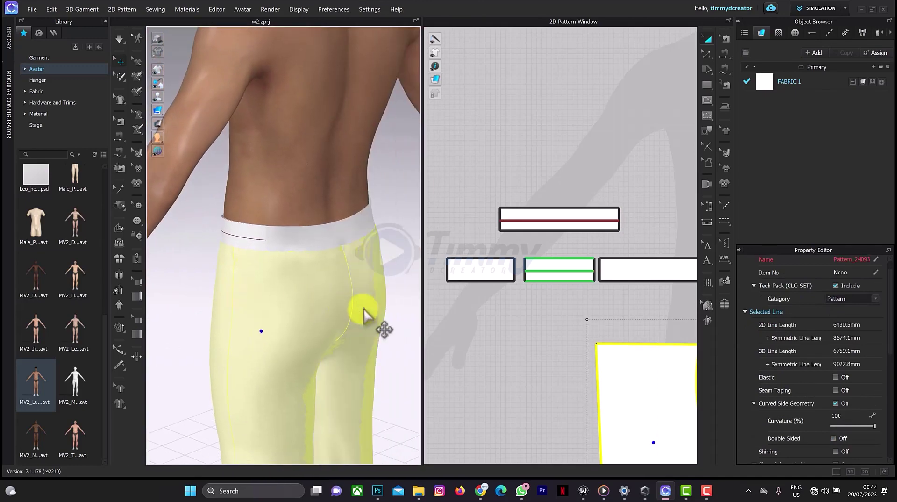
{"action": "right_click", "coordinate": [363, 308]}
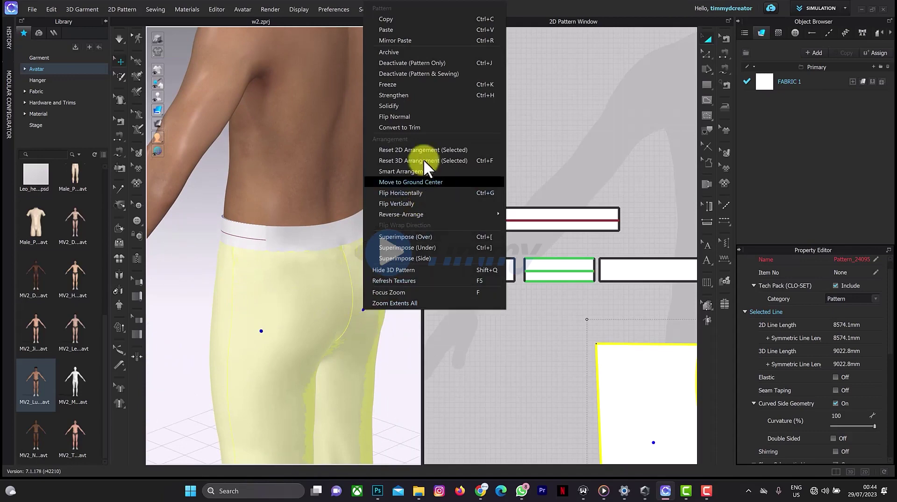
{"action": "left_click", "coordinate": [410, 85]}
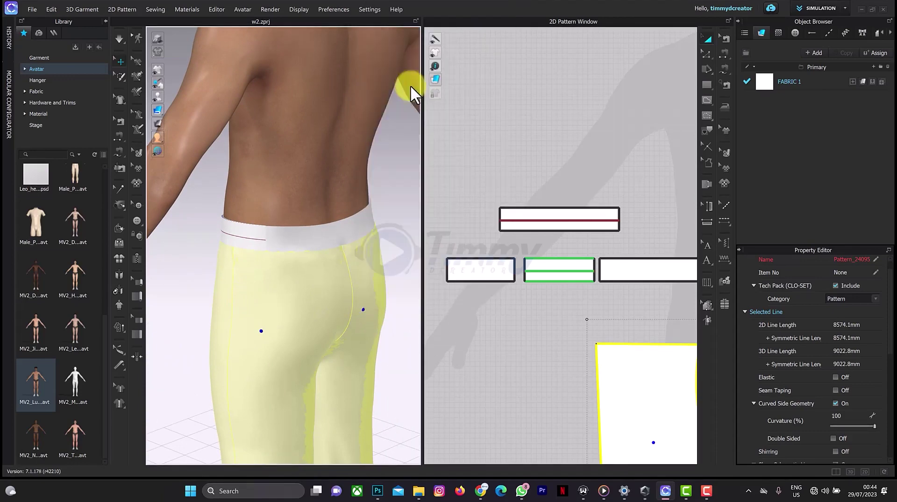
- Simulate the waistband with the legs frozen and pull on its side segment to form the gathers
{"action": "right_click_drag", "start_coordinate": [286, 250], "coordinate": [330, 243]}
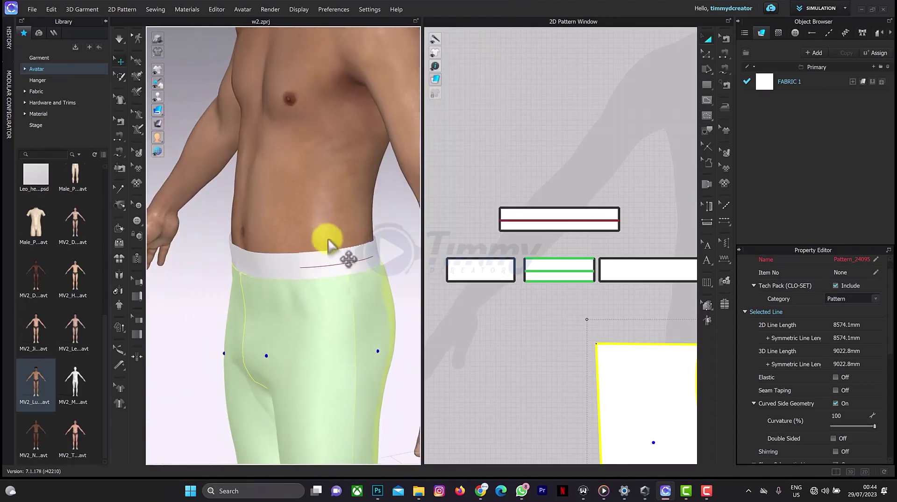
{"action": "left_click_drag", "start_coordinate": [333, 254], "coordinate": [344, 239]}
{"action": "mouse_move", "coordinate": [344, 238]}
{"action": "right_mouse_down"}
{"action": "mouse_move", "coordinate": [374, 252]}
{"action": "mouse_move", "coordinate": [342, 260]}
{"action": "mouse_move", "coordinate": [346, 239]}
{"action": "right_mouse_up"}
{"action": "left_click_drag", "start_coordinate": [331, 255], "coordinate": [354, 250]}
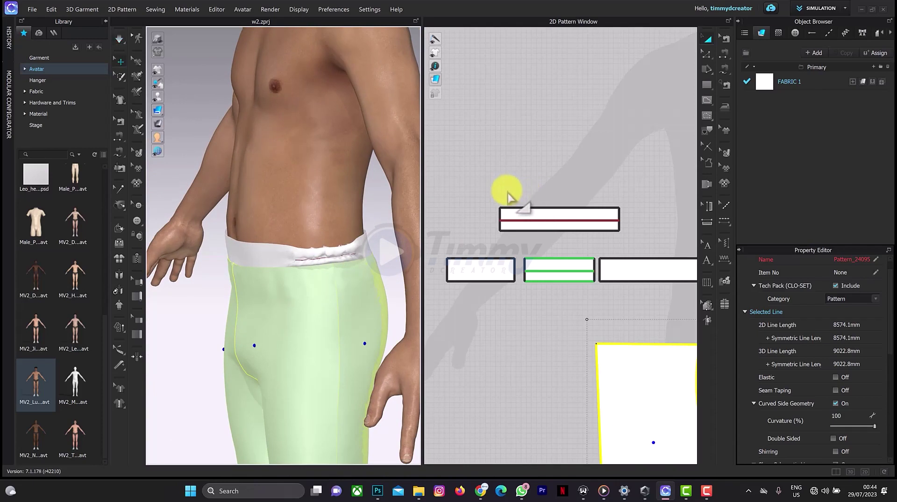
- Set the Particle Distance of all patterns to 5 mm
{"action": "left_click_drag", "start_coordinate": [499, 180], "coordinate": [614, 300]}
{"action": "key", "text": "ctrl+a"}
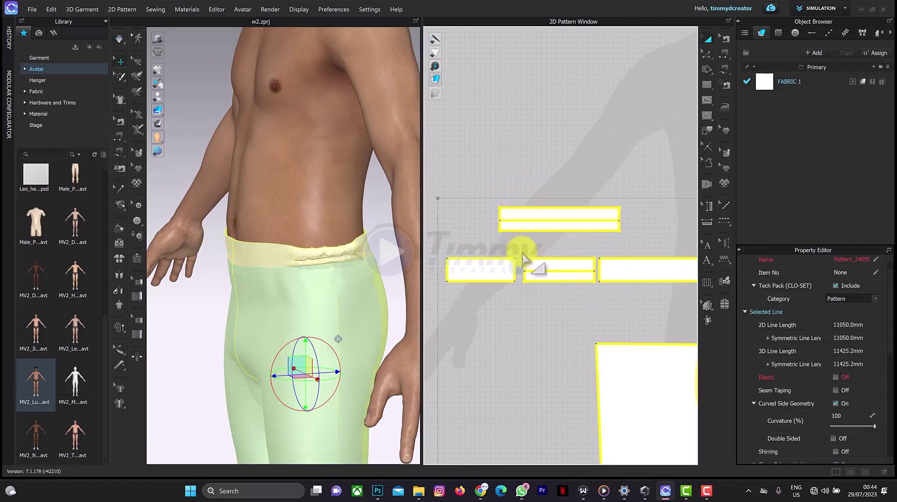
{"action": "scroll", "coordinate": [830, 403], "scroll_direction": "down", "scroll_amount": 4}
{"action": "left_click", "coordinate": [841, 401]}
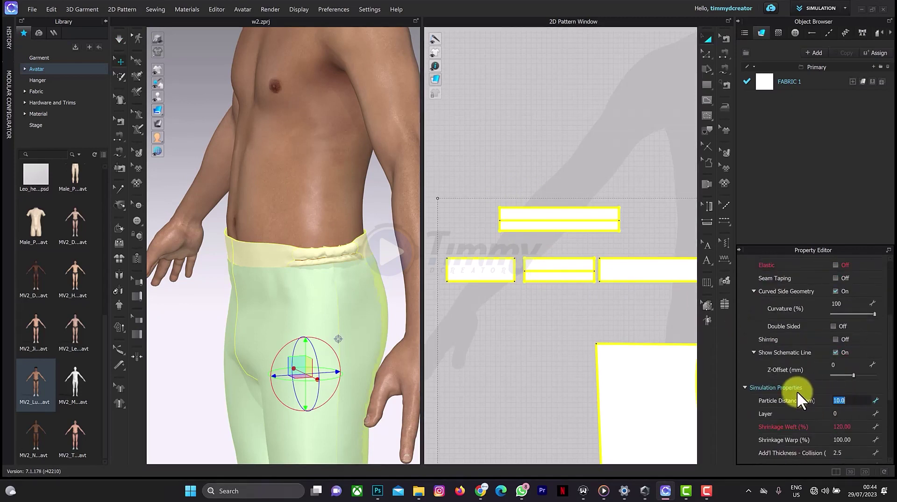
{"action": "key", "text": "Return"}
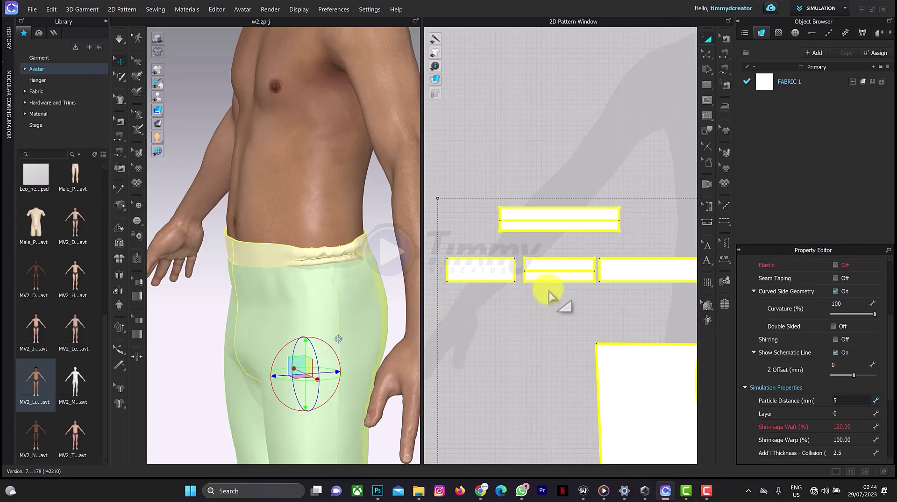
- Simulate the waistband at the finer particle distance and check the gathered side segment from several angles
{"action": "key", "text": "space"}
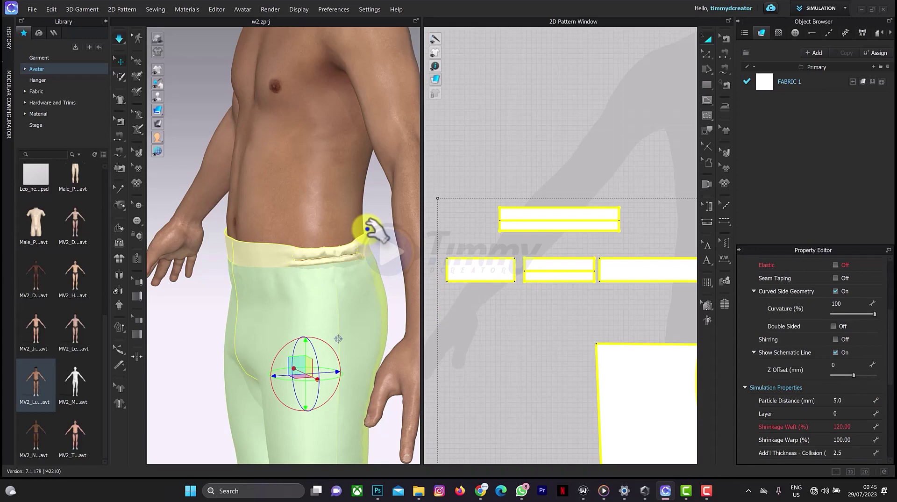
{"action": "left_click", "coordinate": [369, 228]}
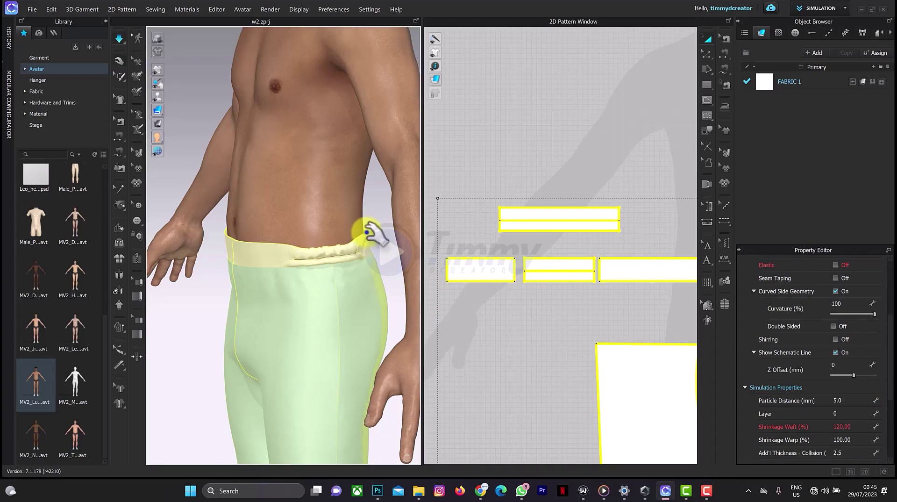
{"action": "right_click_drag", "start_coordinate": [372, 234], "coordinate": [415, 244]}
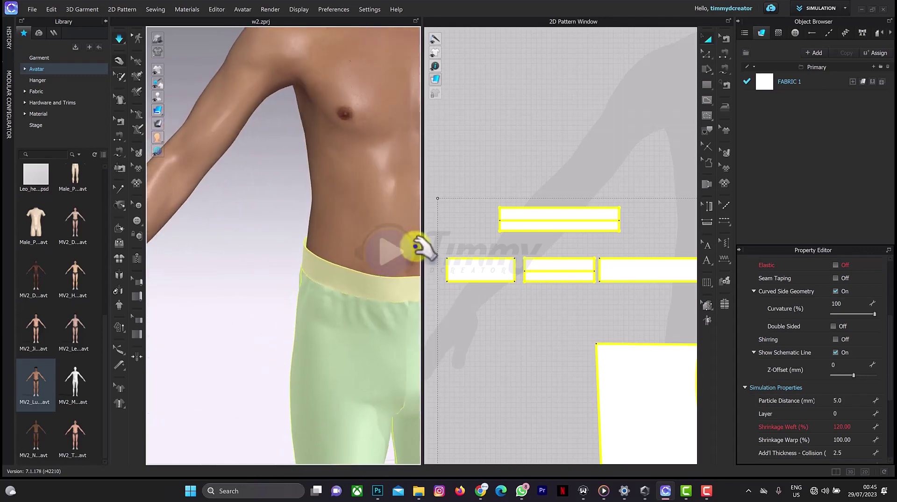
{"action": "right_click_drag", "start_coordinate": [329, 279], "coordinate": [280, 231]}
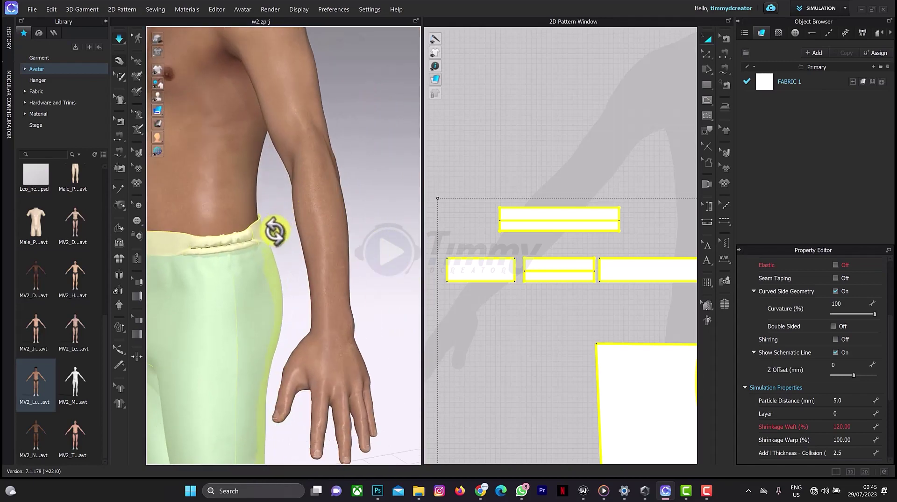
- Unfreeze the trouser leg patterns, simulate the whole garment, and clear the pattern selection
{"action": "right_click", "coordinate": [254, 286]}
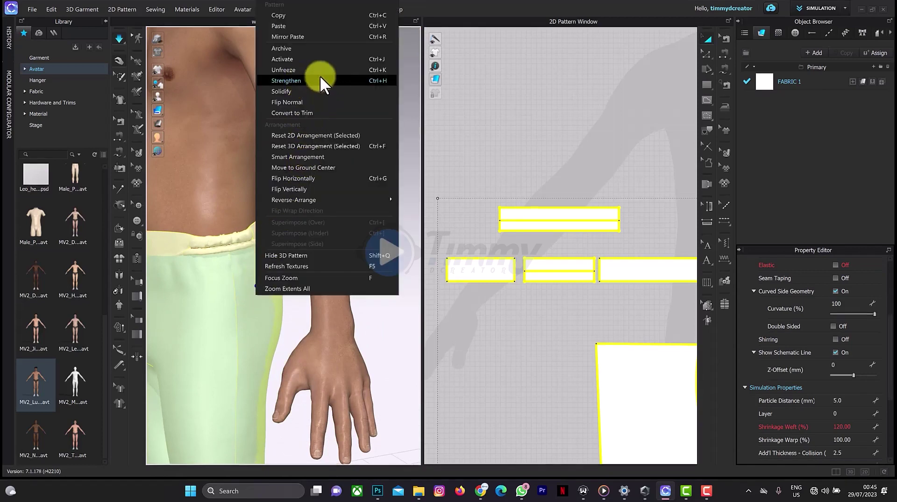
{"action": "left_click", "coordinate": [218, 45]}
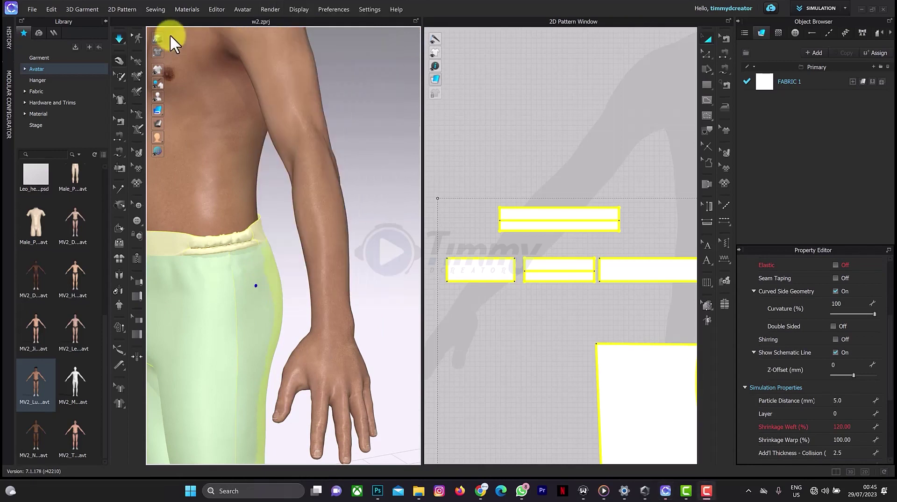
{"action": "right_click", "coordinate": [265, 347]}
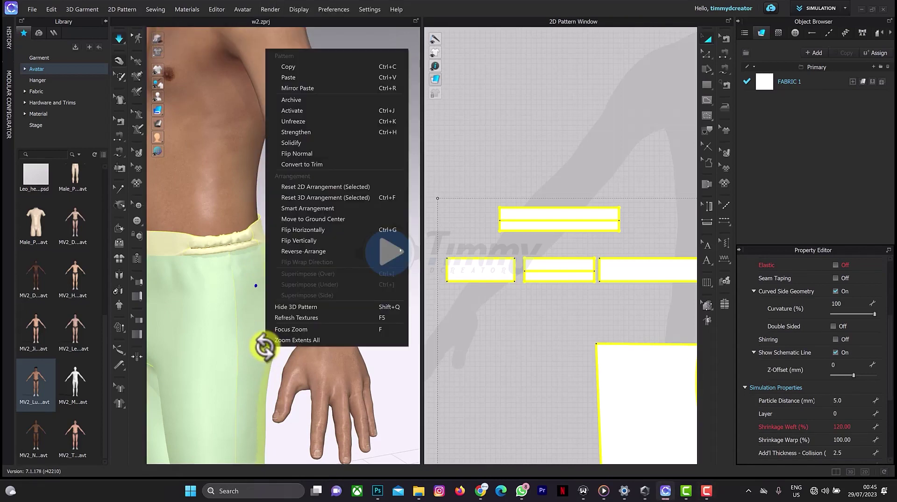
{"action": "left_click", "coordinate": [303, 120]}
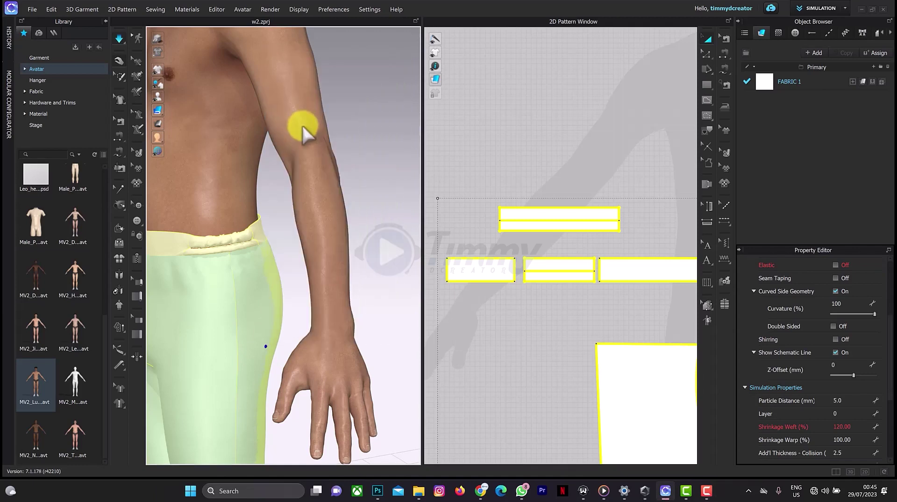
{"action": "key", "text": "space"}
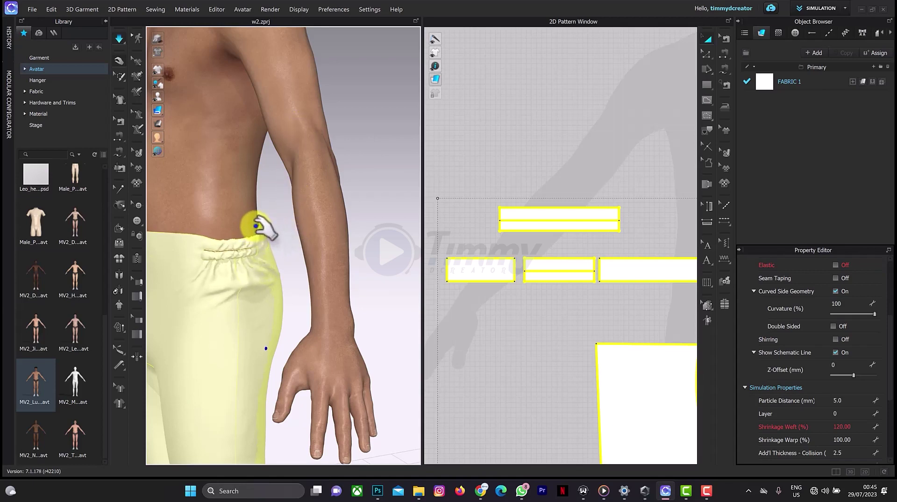
{"action": "right_click_drag", "start_coordinate": [261, 228], "coordinate": [403, 184]}
{"action": "scroll", "coordinate": [294, 238], "scroll_direction": "down", "scroll_amount": 3}
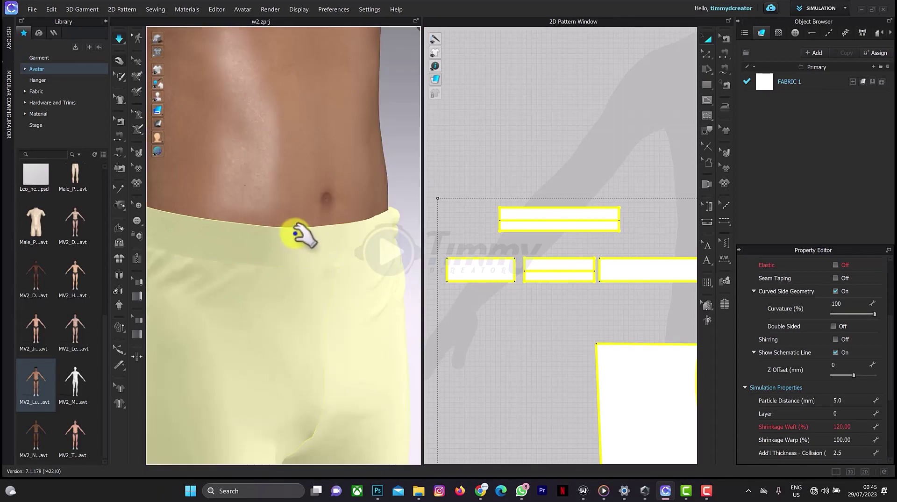
{"action": "scroll", "coordinate": [296, 237], "scroll_direction": "down", "scroll_amount": 2}
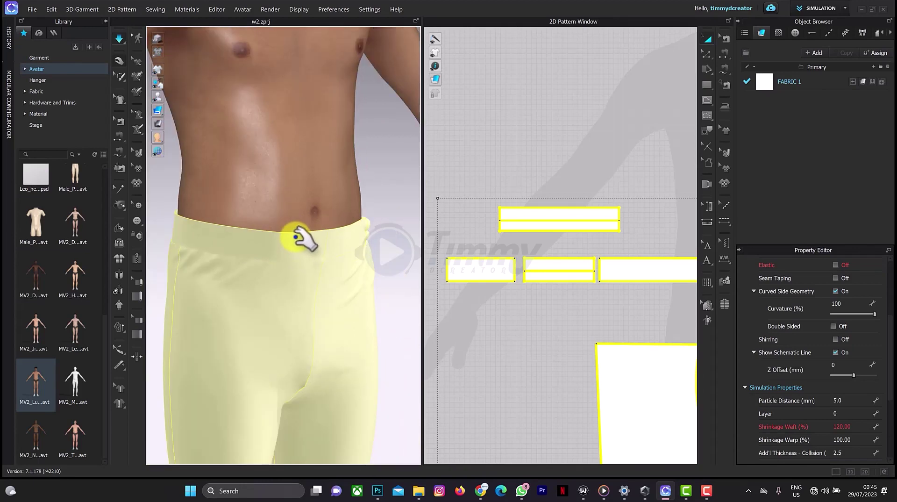
{"action": "left_click", "coordinate": [556, 172]}
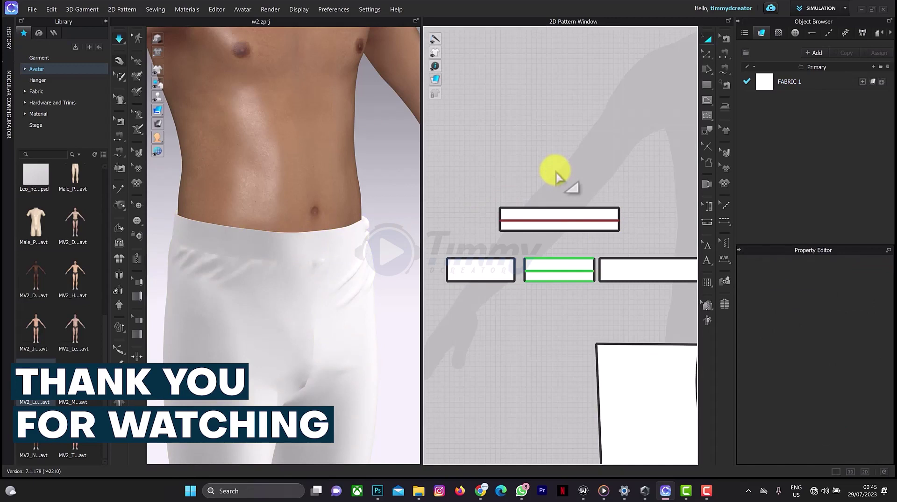